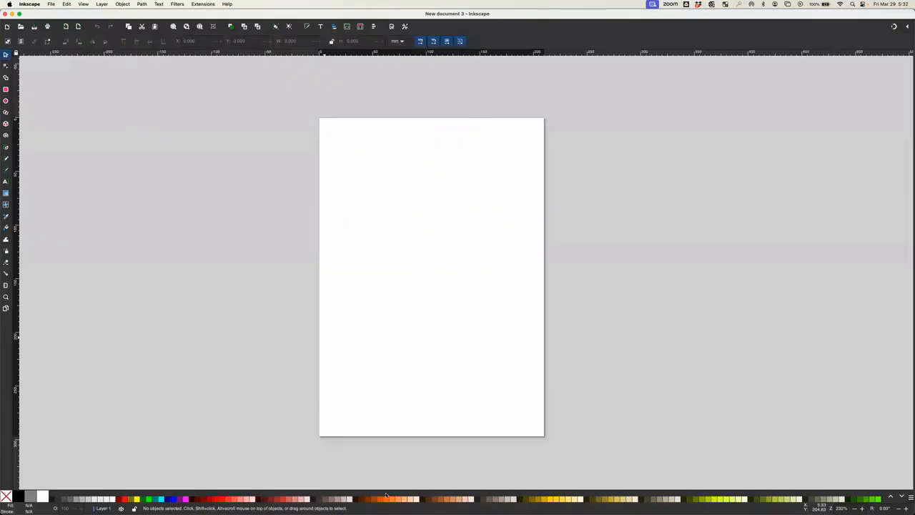
Paste the copied photo of the woman in the plaid jacket and centre it roughly on the page.
{"action": "key", "text": "super+v"}
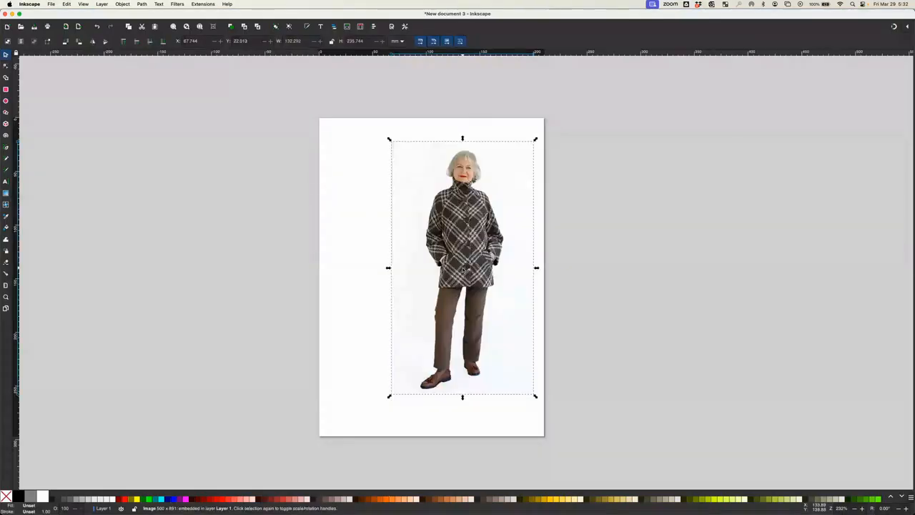
{"action": "left_click_drag", "start_coordinate": [425, 286], "coordinate": [388, 289]}
{"action": "scroll", "coordinate": [388, 289], "scroll_direction": "up", "scroll_amount": 4}
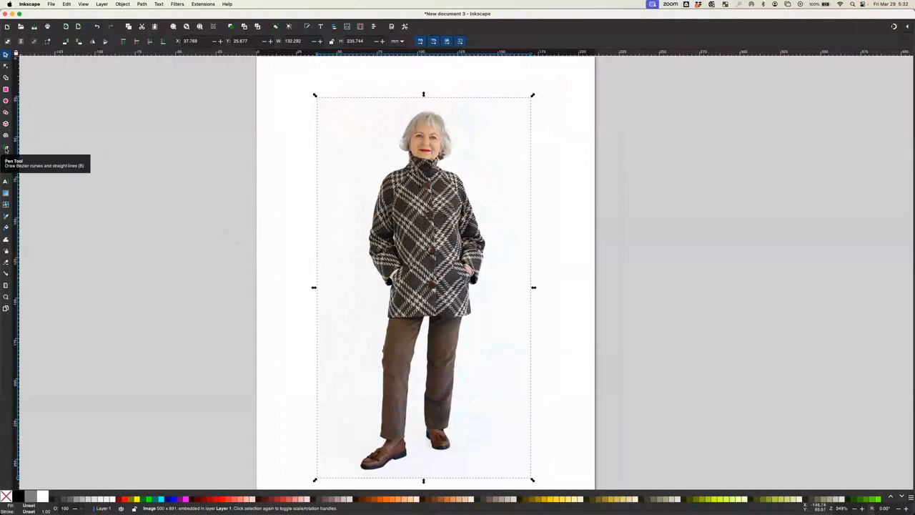
With the Pen tool, trace the inner seam of the viewer's-left sleeve from the collar down to the cuff.
{"action": "left_click", "coordinate": [5, 148]}
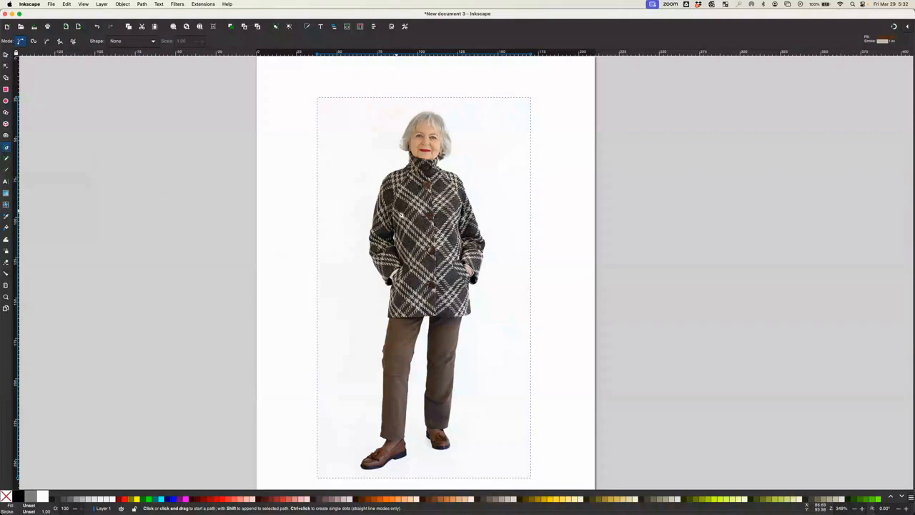
{"action": "left_click", "coordinate": [409, 170]}
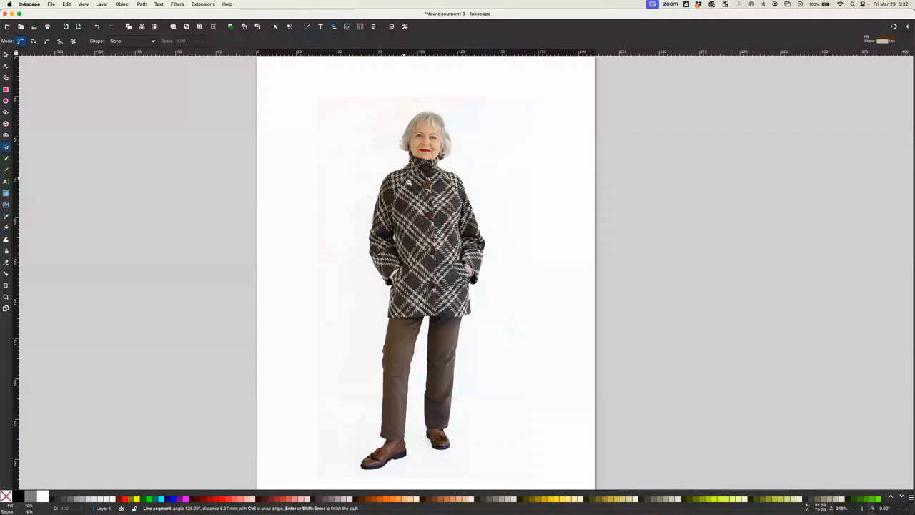
{"action": "left_click", "coordinate": [397, 187]}
{"action": "left_click", "coordinate": [398, 203]}
{"action": "left_click", "coordinate": [395, 214]}
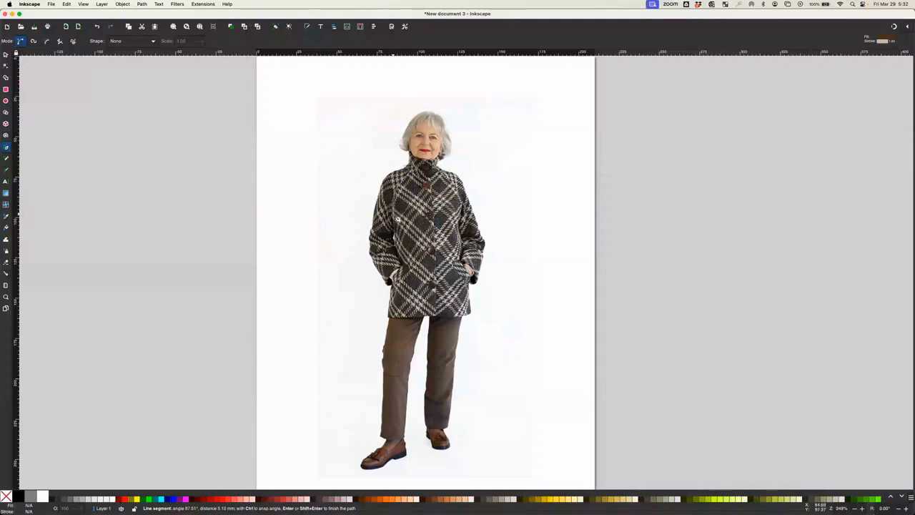
{"action": "left_click", "coordinate": [397, 235]}
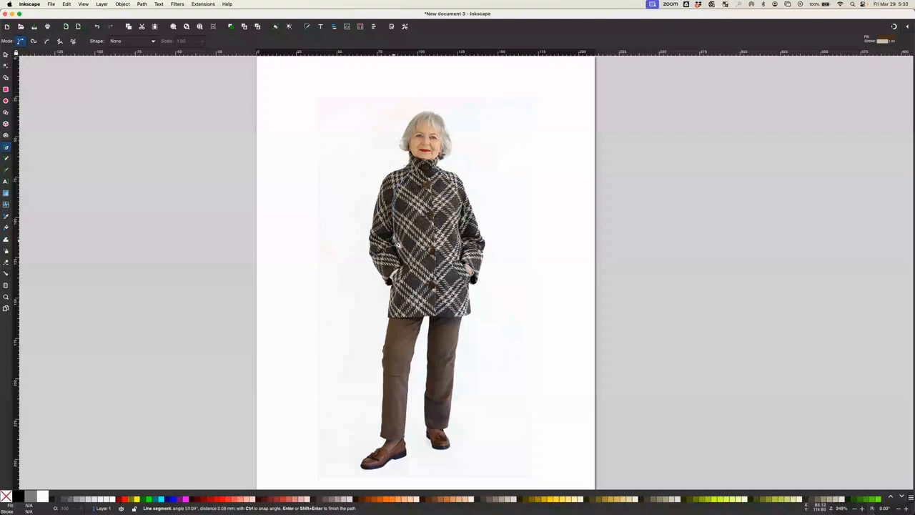
{"action": "left_click", "coordinate": [394, 245]}
{"action": "left_click", "coordinate": [401, 262]}
{"action": "left_click", "coordinate": [394, 274]}
{"action": "left_click", "coordinate": [390, 288]}
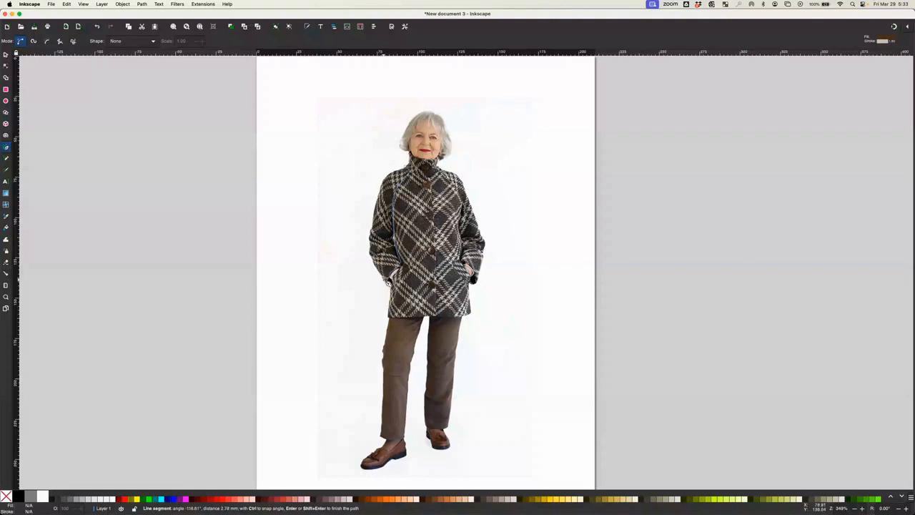
Trace the sleeve's outer edge back up to the collar, close the outline and remove its fill.
{"action": "left_click", "coordinate": [375, 260]}
{"action": "left_click", "coordinate": [373, 240]}
{"action": "left_click", "coordinate": [375, 231]}
{"action": "left_click", "coordinate": [383, 202]}
{"action": "left_click", "coordinate": [389, 184]}
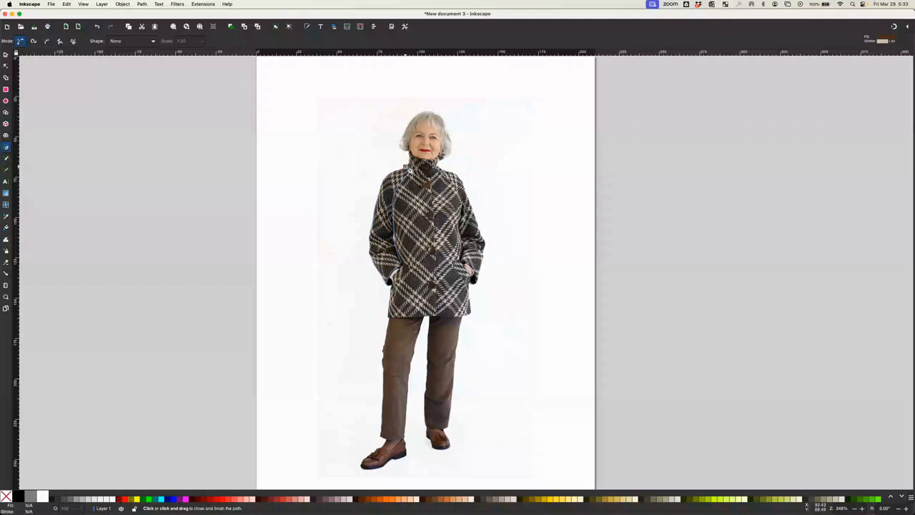
{"action": "left_click", "coordinate": [410, 170]}
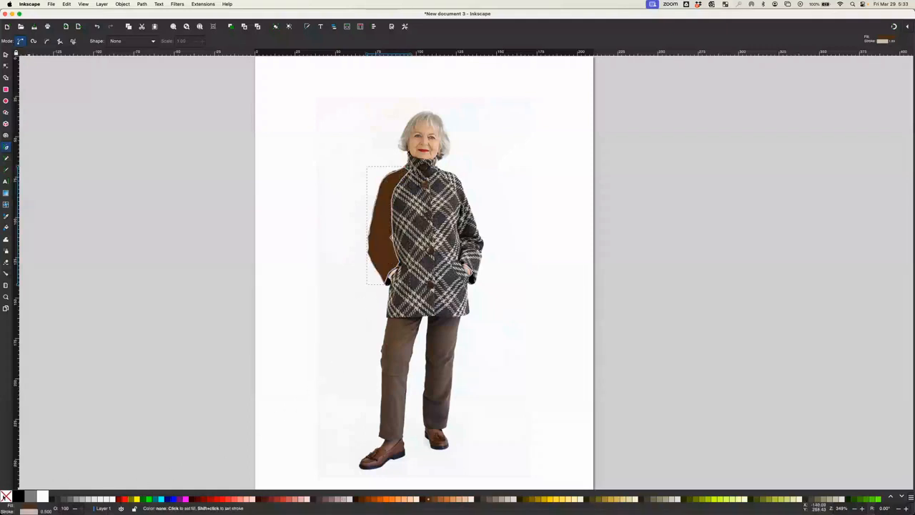
{"action": "left_click", "coordinate": [6, 496]}
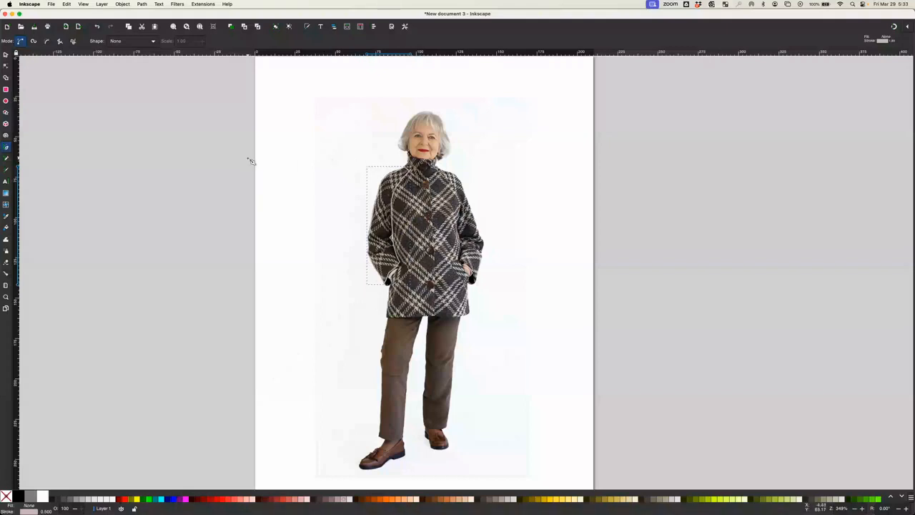
Trace the jacket's centre front edge with the Pen tool, from the collar base down to pocket level.
{"action": "left_click", "coordinate": [413, 174]}
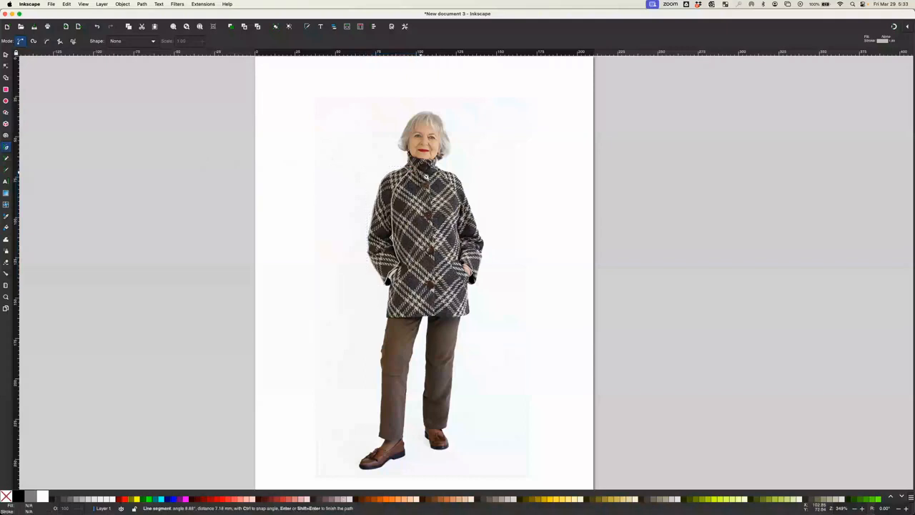
{"action": "left_click", "coordinate": [431, 183]}
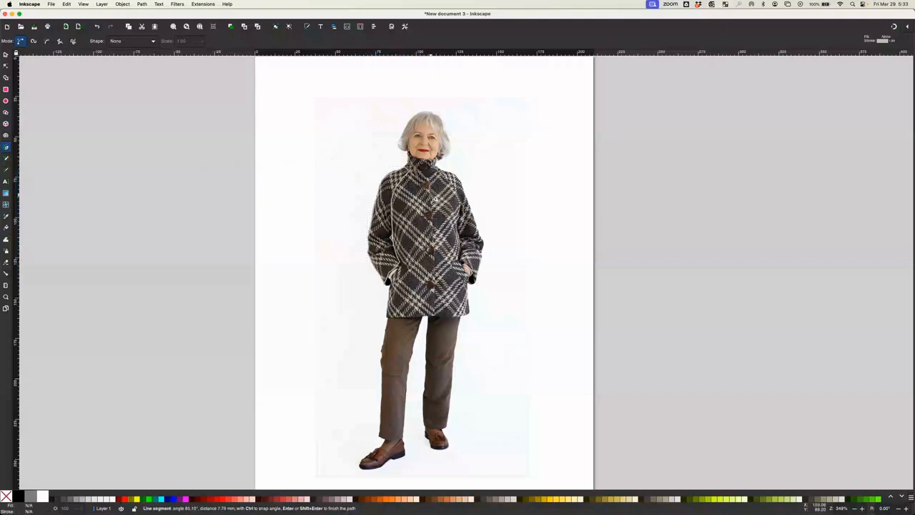
{"action": "left_click", "coordinate": [433, 218]}
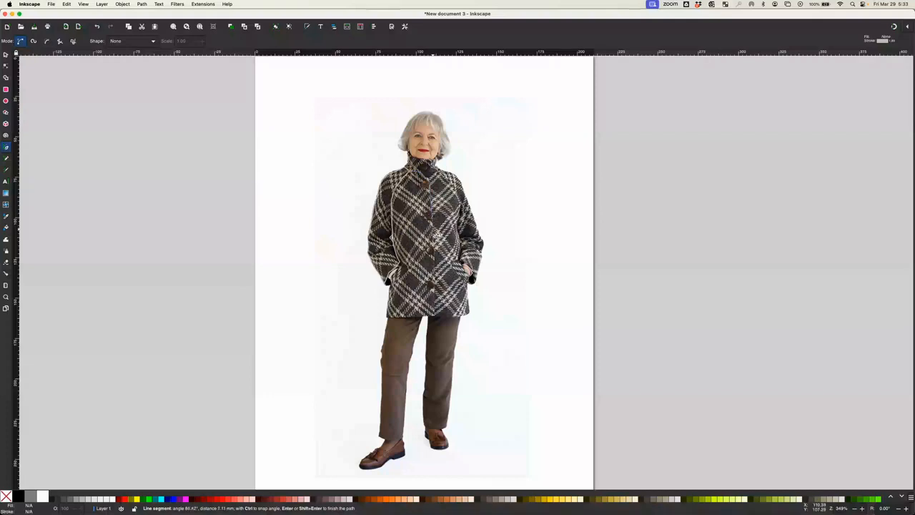
{"action": "left_click", "coordinate": [433, 244]}
{"action": "left_click", "coordinate": [438, 260]}
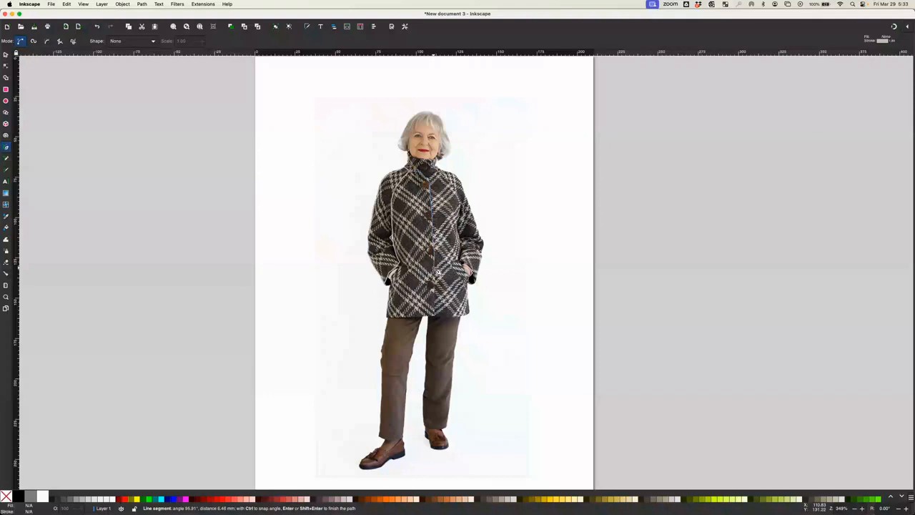
{"action": "left_click", "coordinate": [436, 278]}
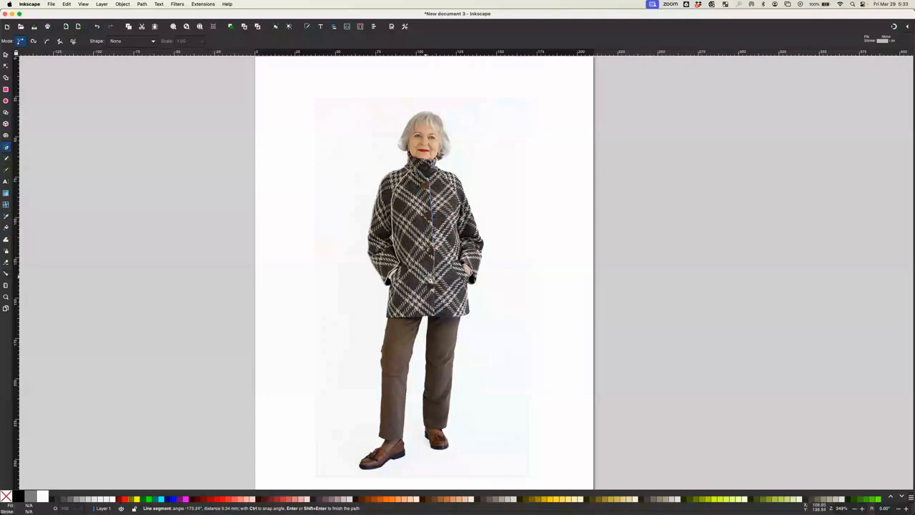
Continue the front panel outline across the pocket line and up the sleeve seam, closing it at the collar.
{"action": "left_click", "coordinate": [411, 279]}
{"action": "left_click", "coordinate": [401, 279]}
{"action": "left_click", "coordinate": [394, 274]}
{"action": "left_click", "coordinate": [396, 269]}
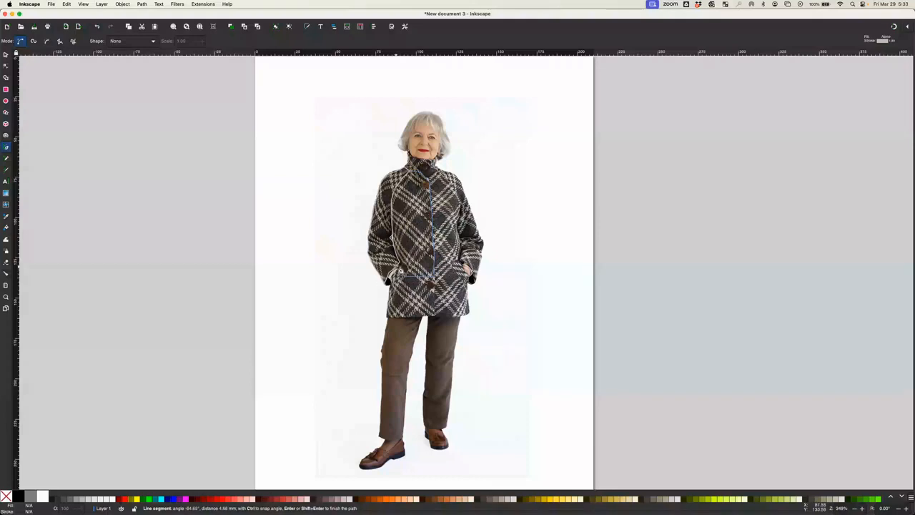
{"action": "left_click", "coordinate": [404, 265]}
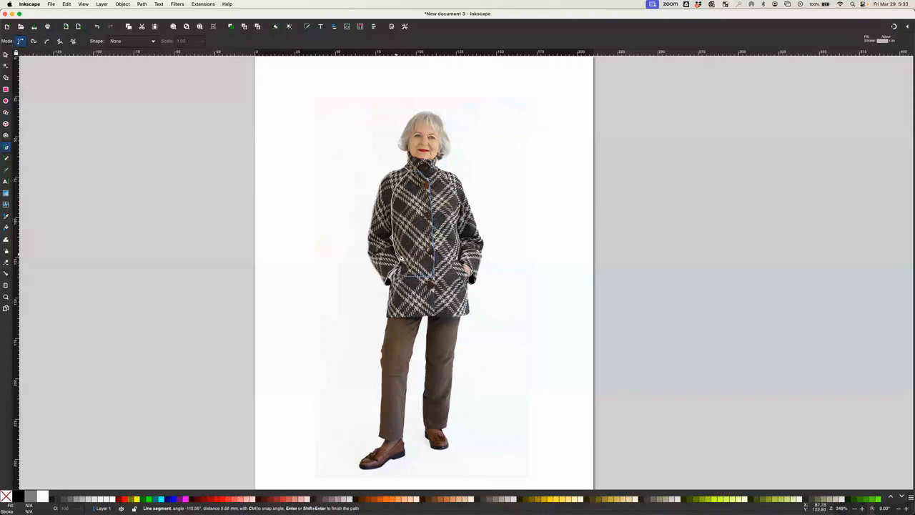
{"action": "left_click", "coordinate": [397, 214]}
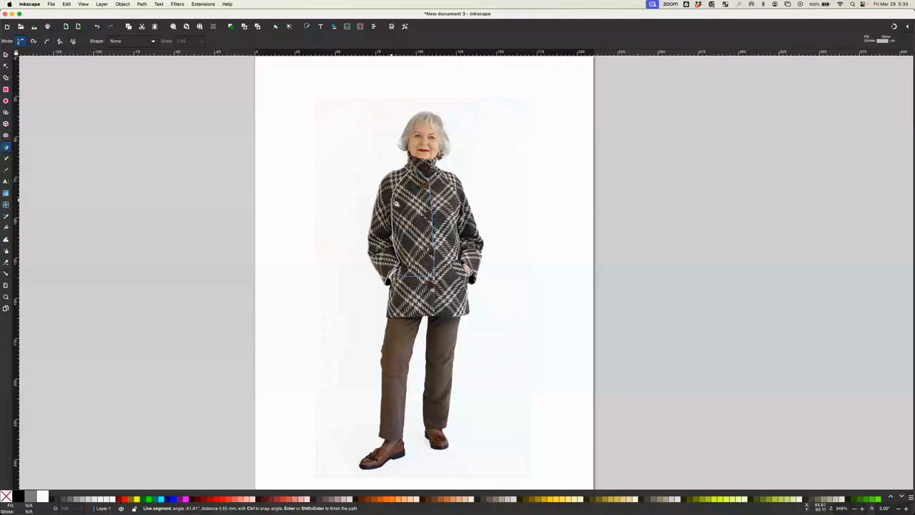
{"action": "left_click", "coordinate": [397, 202]}
{"action": "left_click", "coordinate": [411, 177]}
{"action": "left_click", "coordinate": [415, 174]}
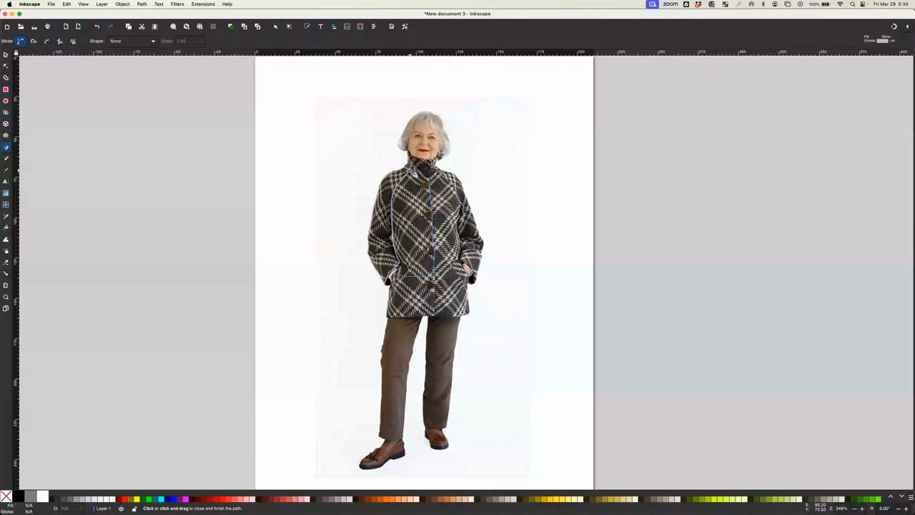
{"action": "left_click", "coordinate": [413, 174]}
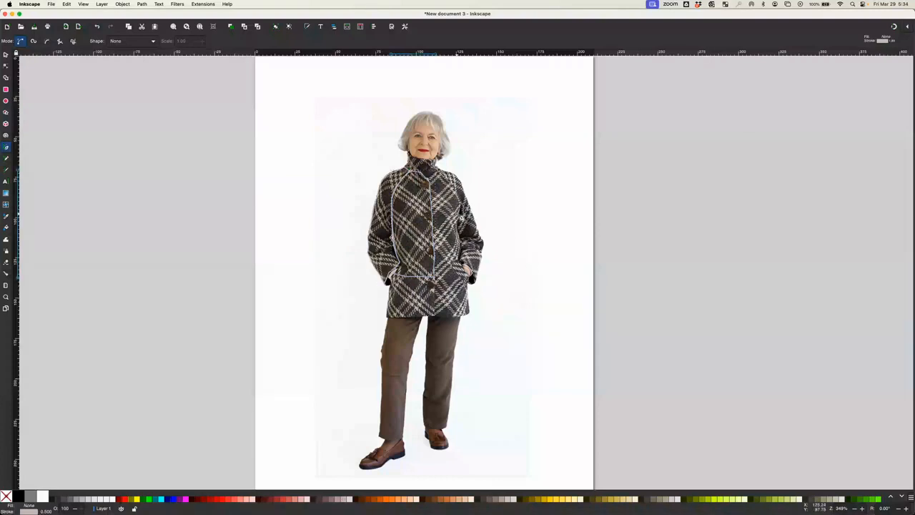
Trace the jacket's stand-up collar as a closed outline with the Pen tool.
{"action": "left_click", "coordinate": [412, 156]}
{"action": "left_click", "coordinate": [404, 167]}
{"action": "left_click", "coordinate": [411, 171]}
{"action": "left_click", "coordinate": [422, 173]}
{"action": "left_click", "coordinate": [432, 170]}
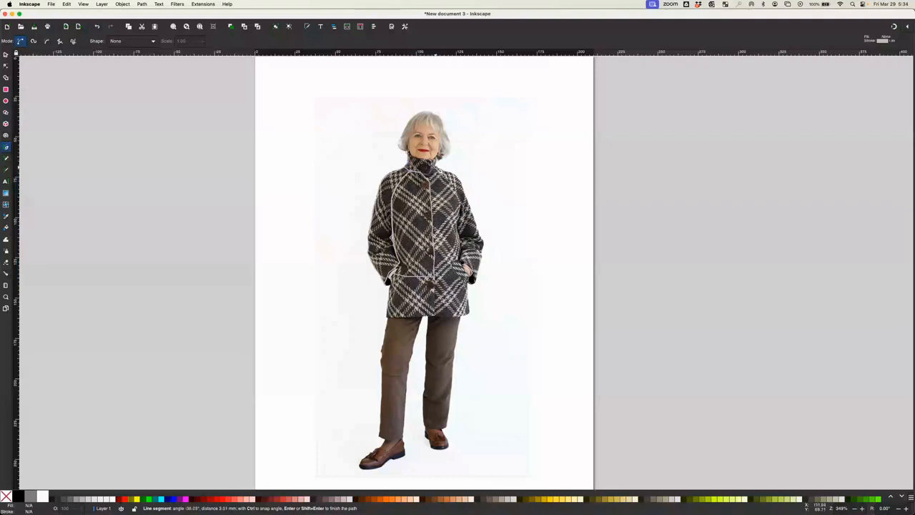
{"action": "left_click", "coordinate": [440, 162]}
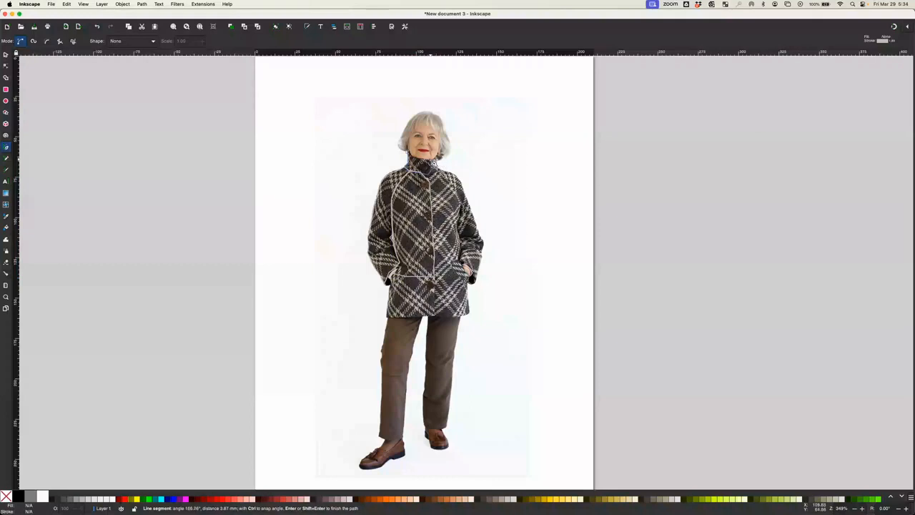
{"action": "left_click", "coordinate": [409, 155]}
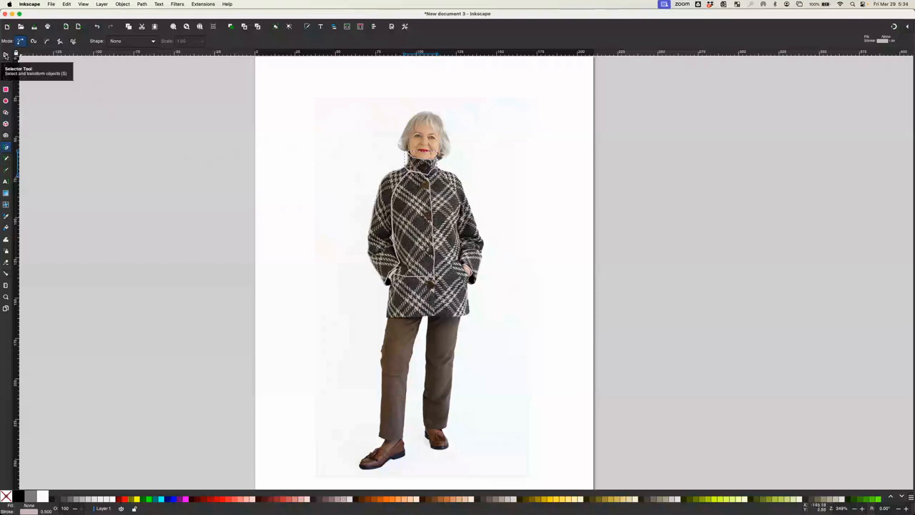
Select the background photo and delete it, keeping the traced outlines.
{"action": "left_click", "coordinate": [6, 54]}
{"action": "left_click", "coordinate": [334, 171]}
{"action": "key", "text": "Delete"}
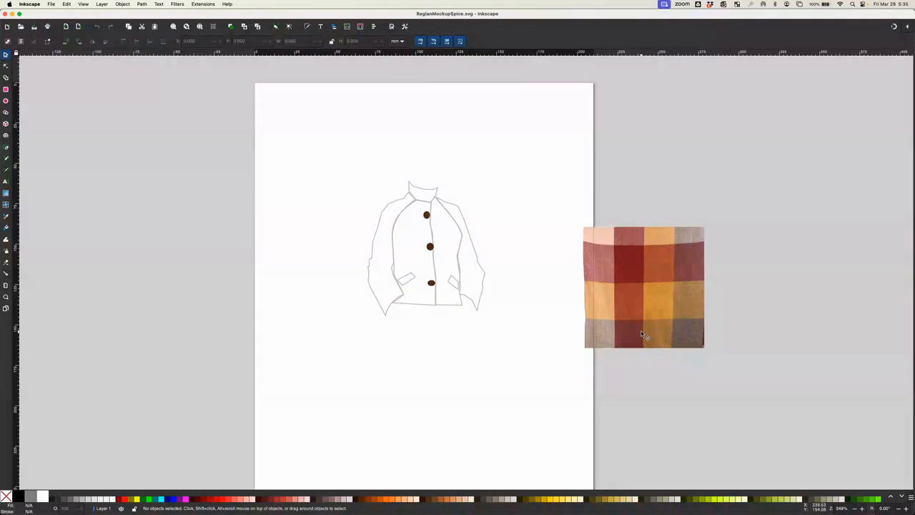
In RaglanMockupSpice.svg, move the plaid fabric swatch fully off the page to about X 214 mm, Y 63 mm.
{"action": "scroll", "coordinate": [610, 304], "scroll_direction": "down", "scroll_amount": 1}
{"action": "scroll", "coordinate": [610, 304], "scroll_direction": "up", "scroll_amount": 1}
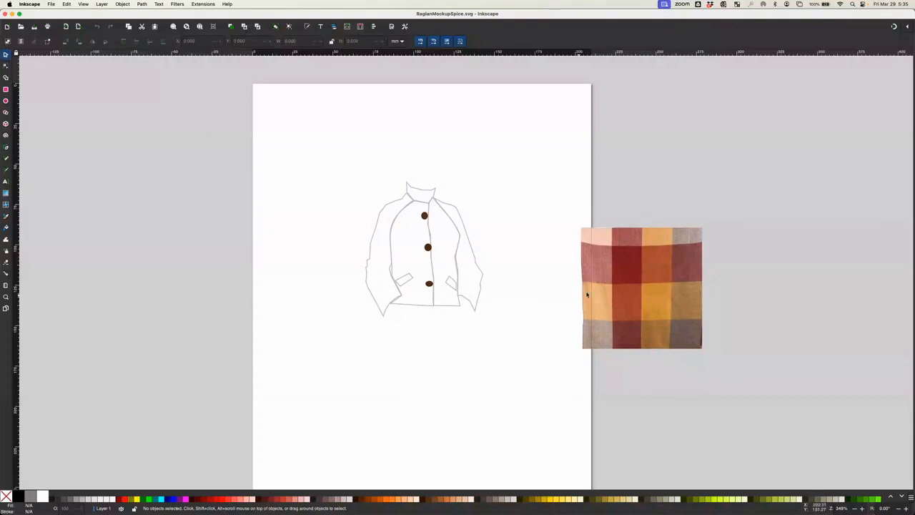
{"action": "left_click", "coordinate": [643, 289]}
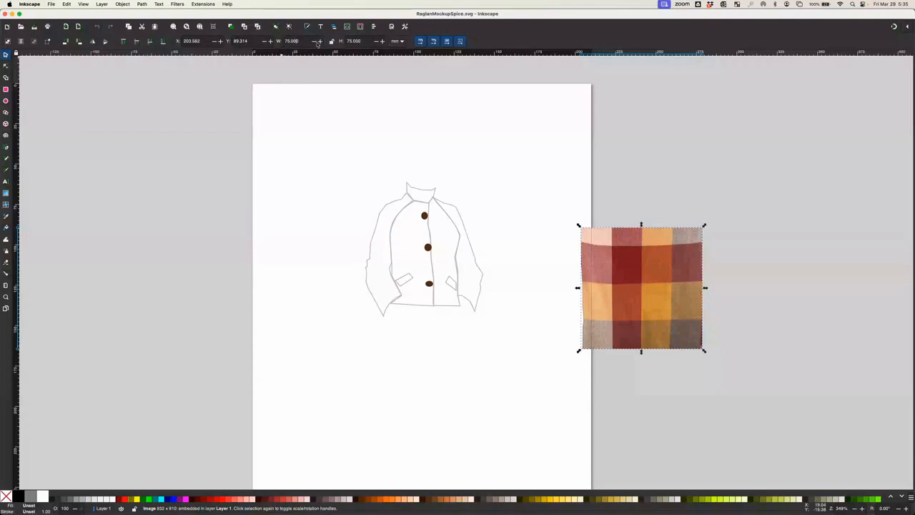
{"action": "left_click", "coordinate": [665, 303]}
{"action": "left_click", "coordinate": [658, 306]}
{"action": "left_click_drag", "start_coordinate": [644, 293], "coordinate": [660, 234]}
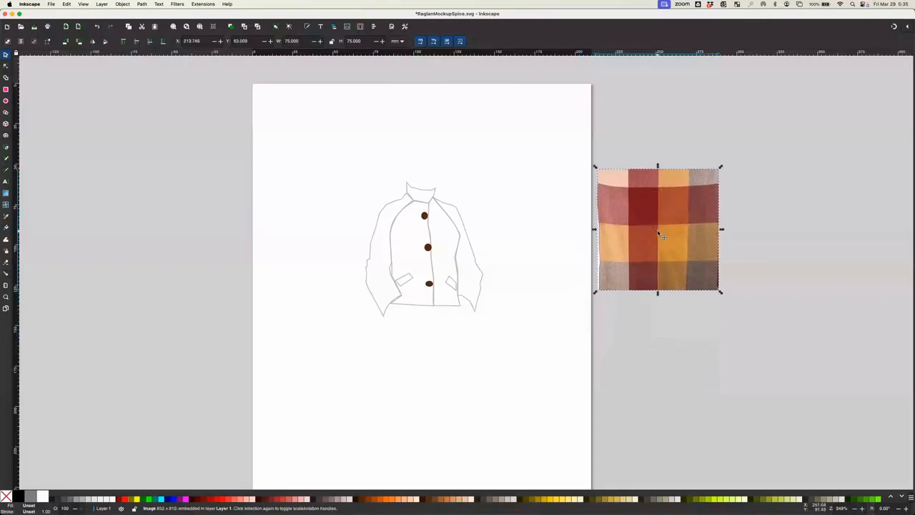
Copy the plaid swatch, place the copy over the jacket at about X 60 mm, Y 69 mm, and lower it to the bottom.
{"action": "right_click", "coordinate": [657, 232]}
{"action": "left_click", "coordinate": [668, 245]}
{"action": "left_click", "coordinate": [423, 329]}
{"action": "key", "text": "ctrl+v"}
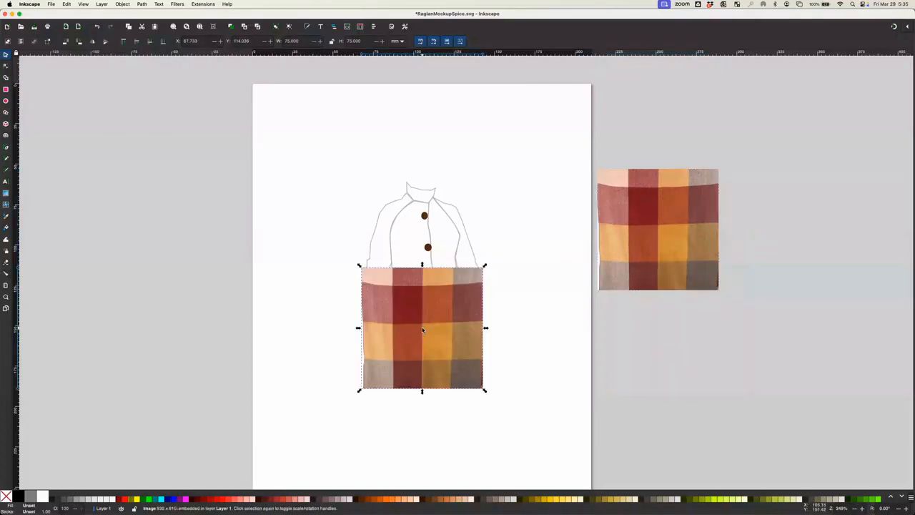
{"action": "left_click_drag", "start_coordinate": [413, 316], "coordinate": [401, 243]}
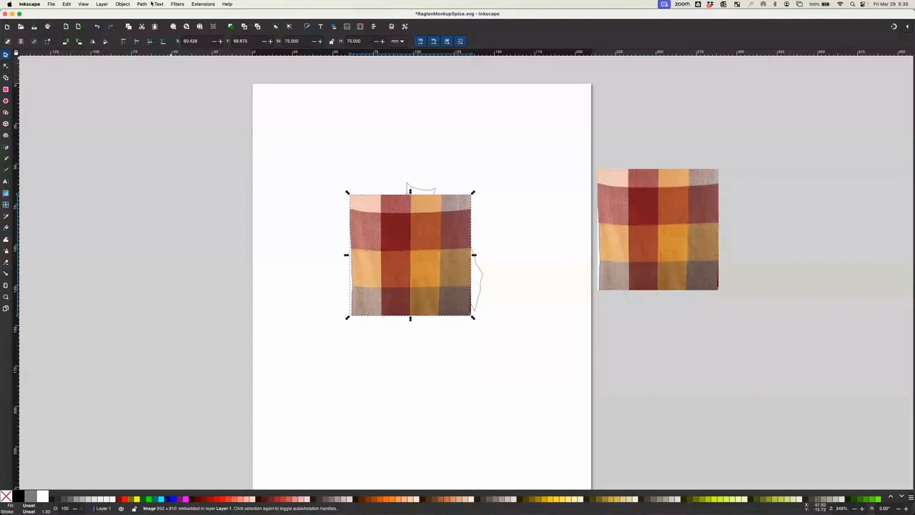
{"action": "left_click", "coordinate": [123, 4]}
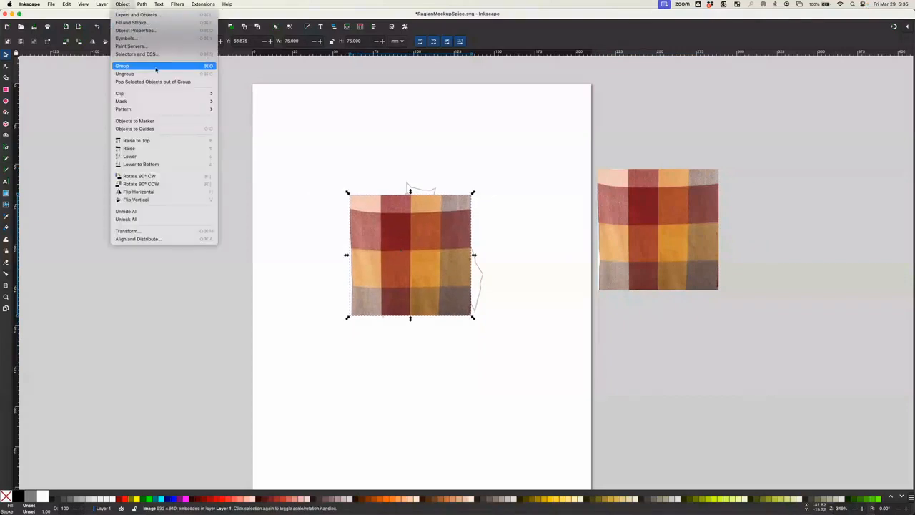
{"action": "left_click", "coordinate": [161, 165]}
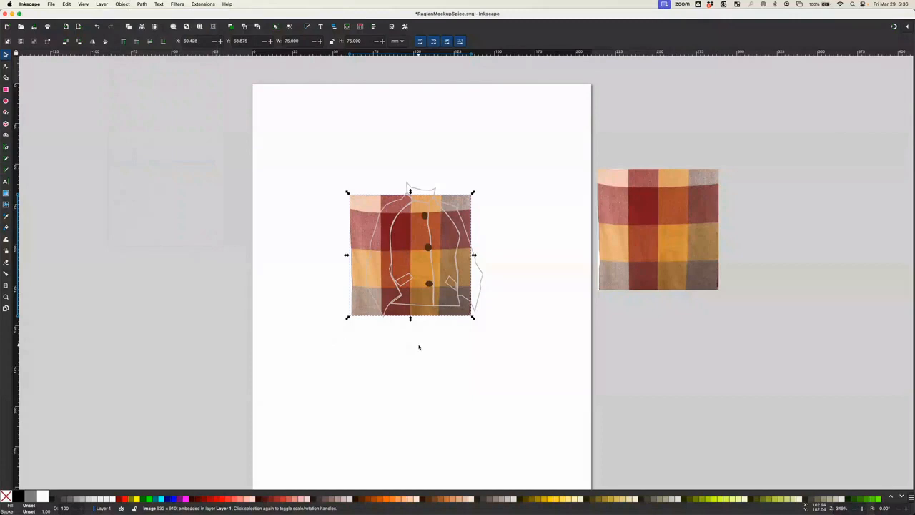
Clip the plaid copy over the jacket to the outline of the left front panel that carries the buttons.
{"action": "key", "text": "shift"}
{"action": "left_click", "coordinate": [406, 304], "text": "shift"}
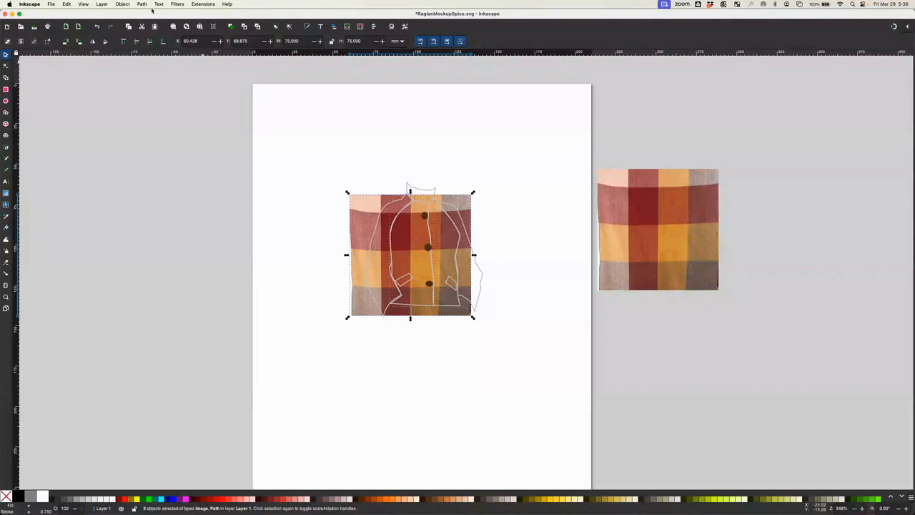
{"action": "left_click", "coordinate": [123, 5]}
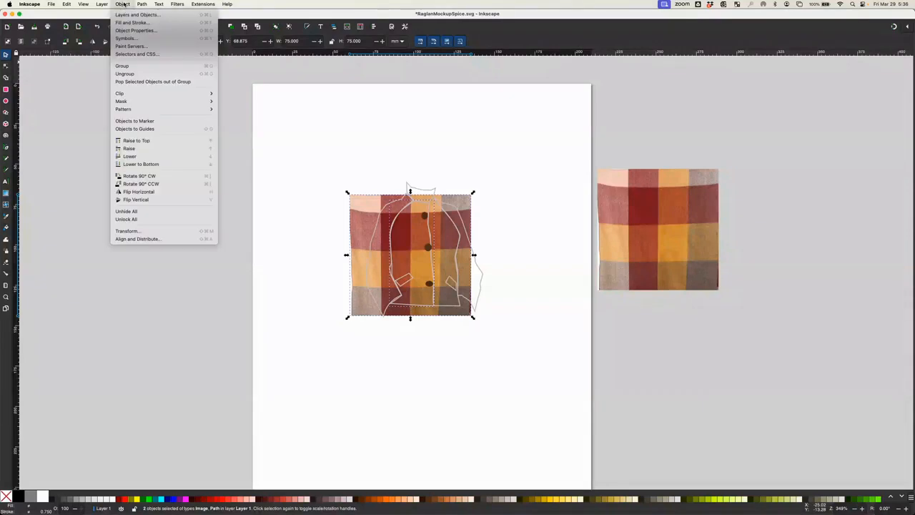
{"action": "left_click", "coordinate": [161, 94]}
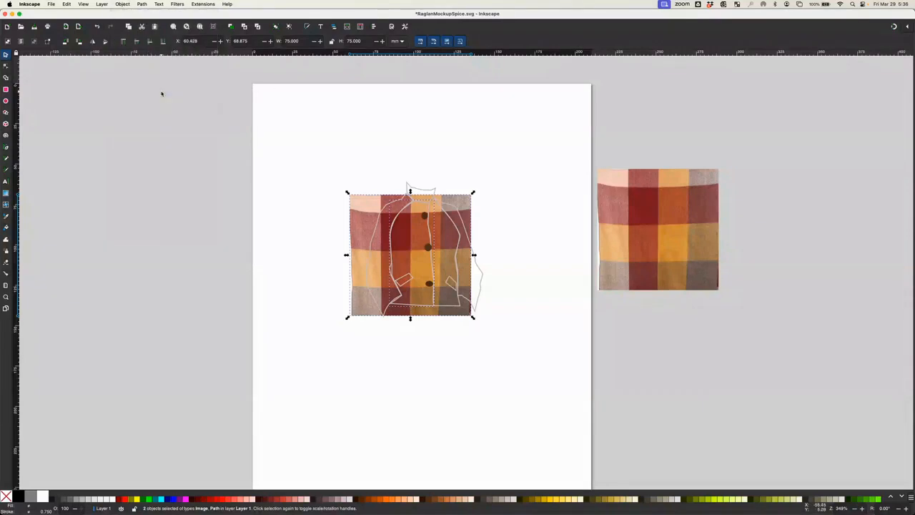
{"action": "left_click", "coordinate": [123, 4]}
{"action": "mouse_move", "coordinate": [172, 94]}
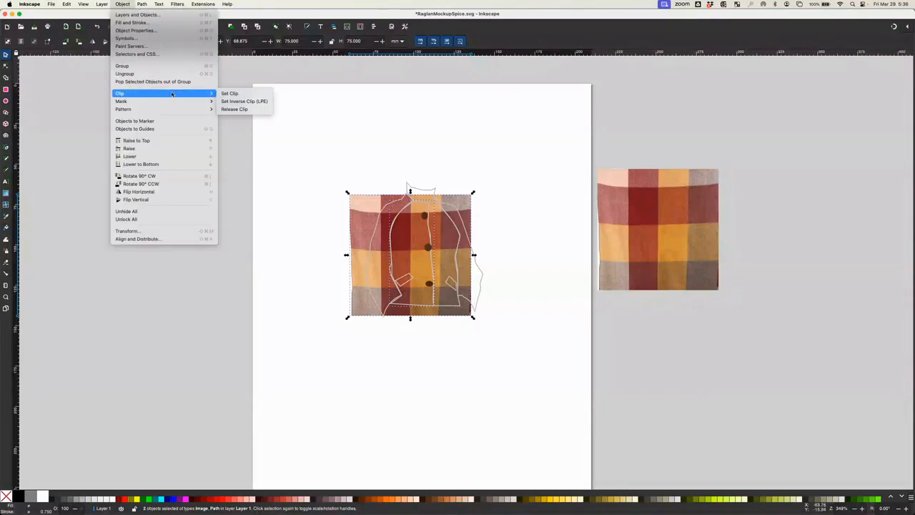
{"action": "left_click", "coordinate": [231, 94]}
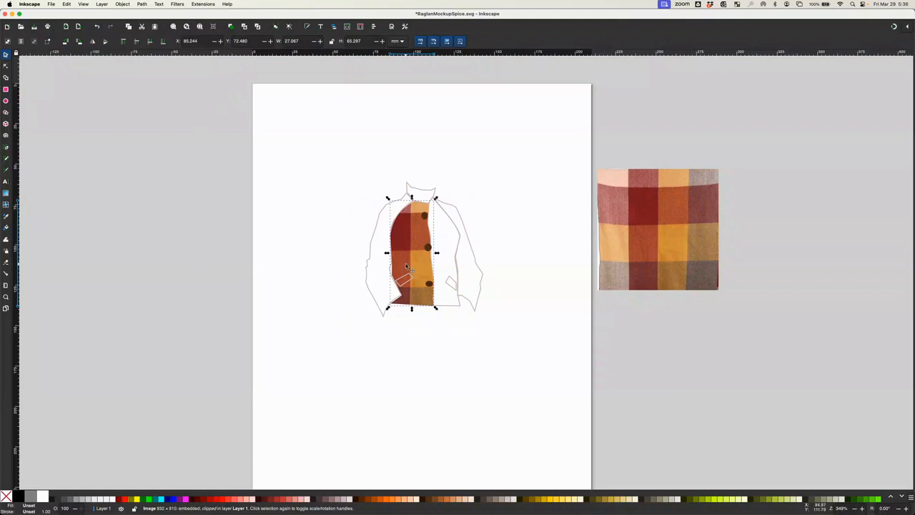
Copy the plaid swatch beside the page and place the copy over the left sleeve at about X 34 mm, Y 69 mm.
{"action": "left_click", "coordinate": [648, 250]}
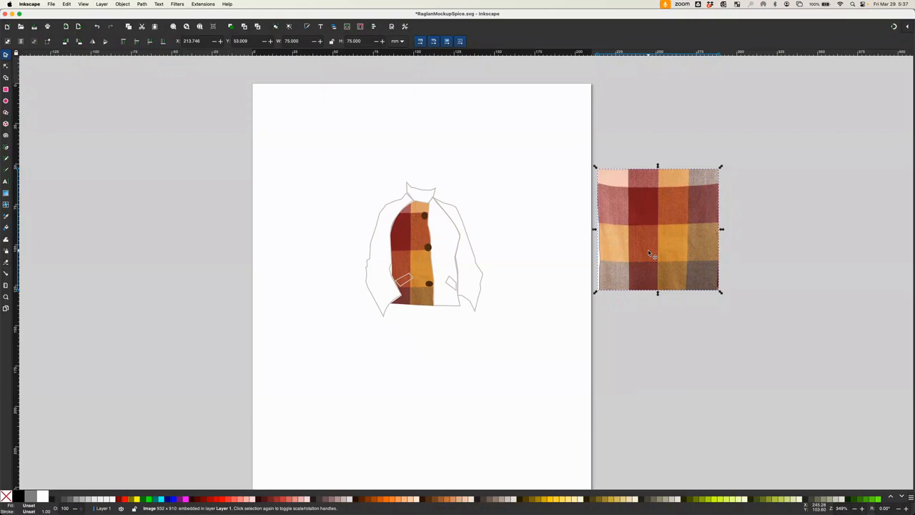
{"action": "left_click", "coordinate": [484, 367]}
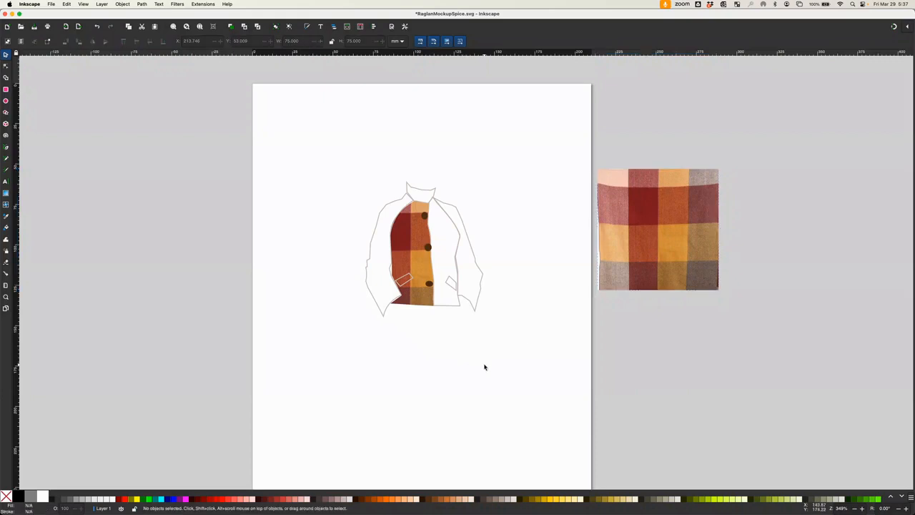
{"action": "key", "text": "ctrl+v"}
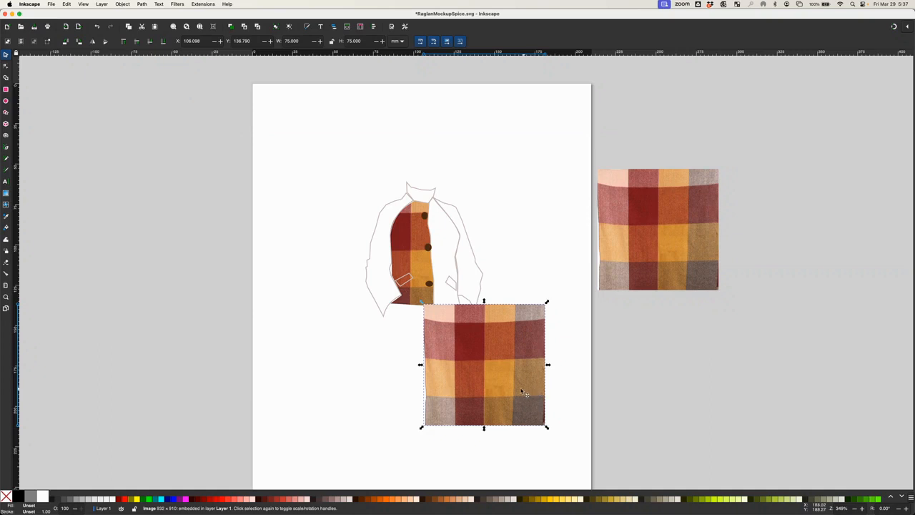
{"action": "left_click_drag", "start_coordinate": [500, 389], "coordinate": [382, 280]}
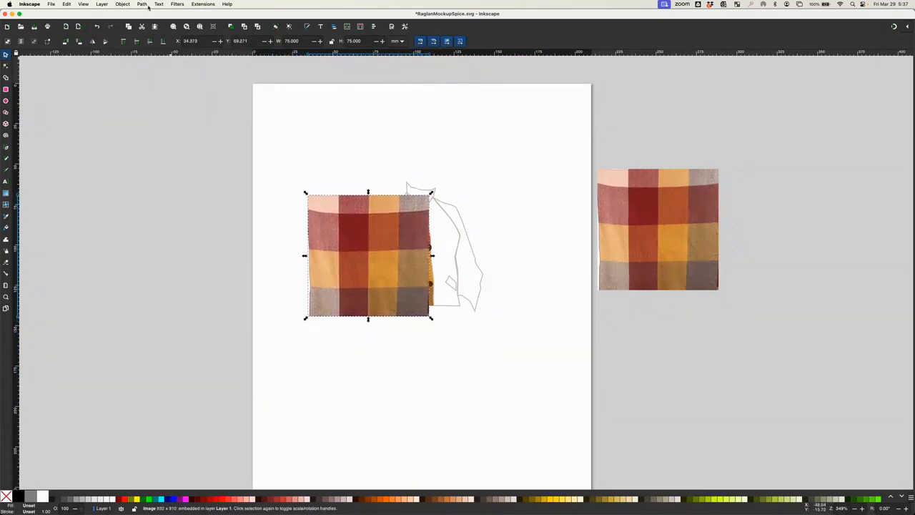
Lower the new plaid copy to the bottom and clip it to the left sleeve outline.
{"action": "left_click", "coordinate": [122, 5]}
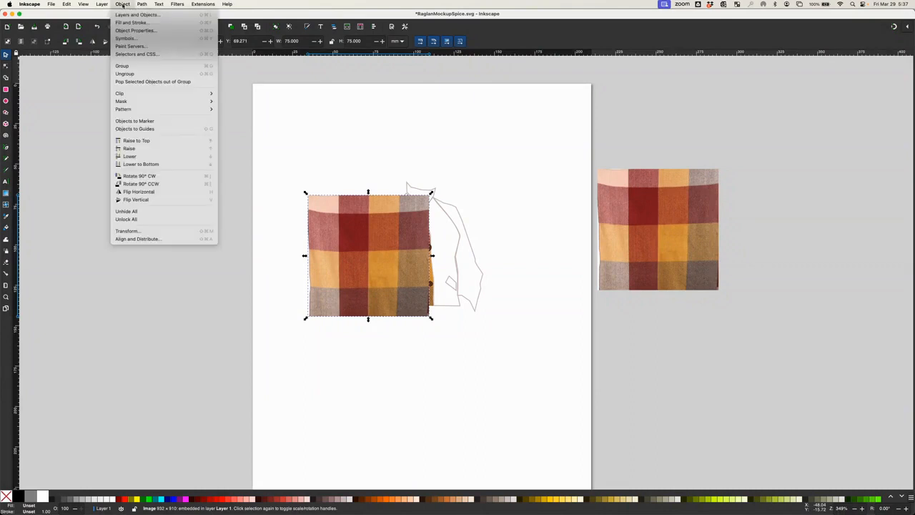
{"action": "left_click", "coordinate": [164, 164]}
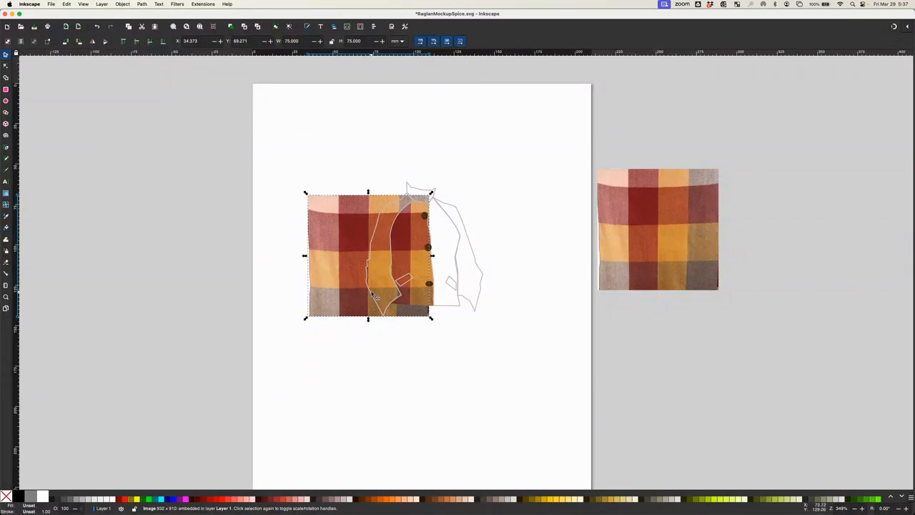
{"action": "left_click", "coordinate": [372, 295], "text": "shift"}
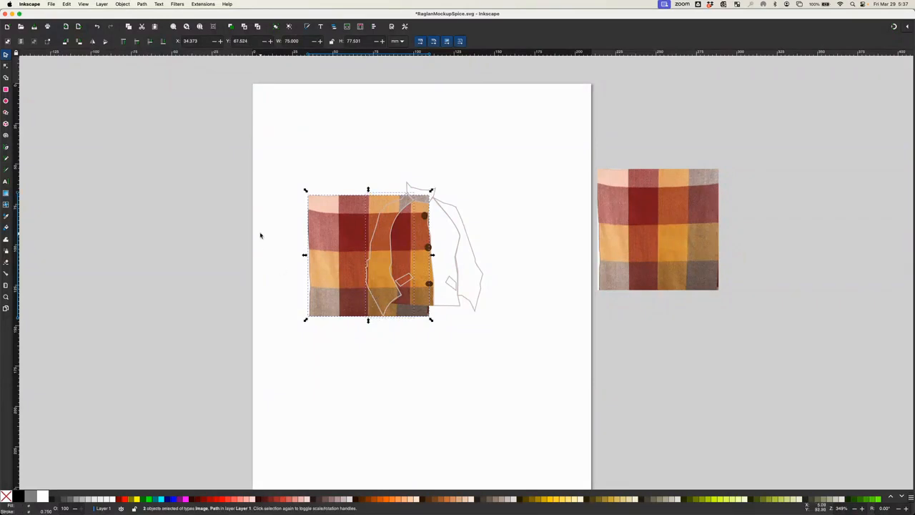
{"action": "left_click", "coordinate": [123, 5]}
{"action": "mouse_move", "coordinate": [164, 94]}
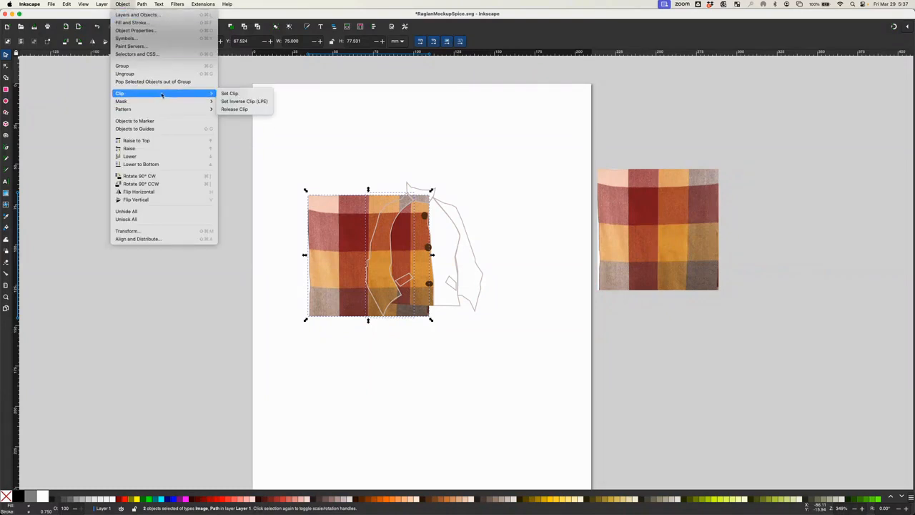
{"action": "left_click", "coordinate": [236, 96]}
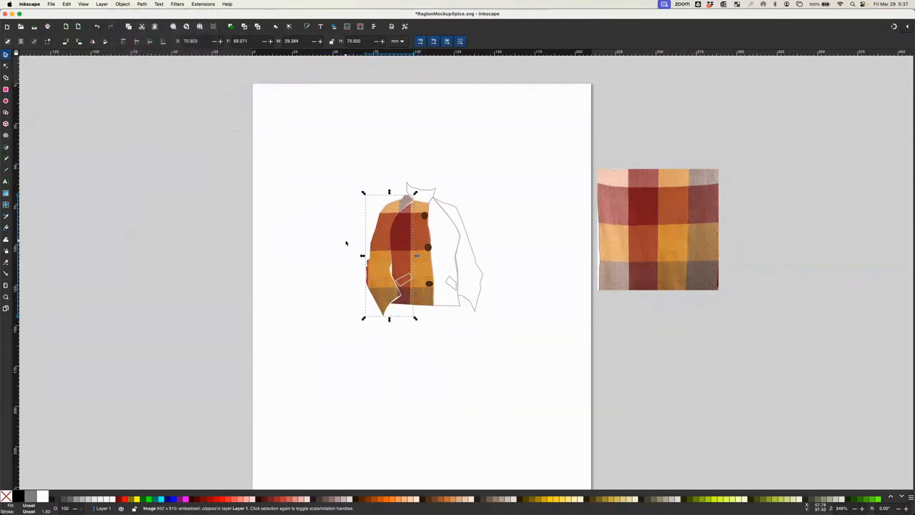
Paste another copy of the plaid swatch, rotate it 180°, and place it over the jacket at about X 74 mm, Y 67 mm.
{"action": "left_click", "coordinate": [652, 236]}
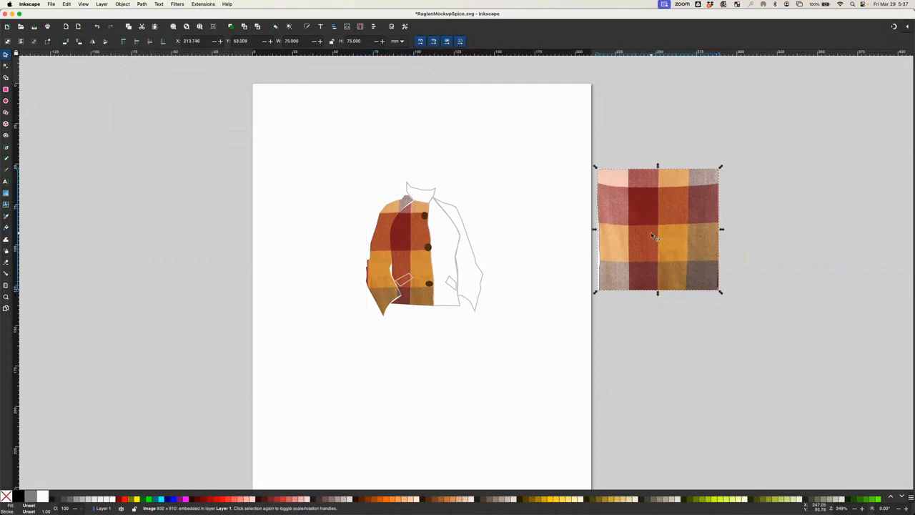
{"action": "left_click", "coordinate": [505, 359]}
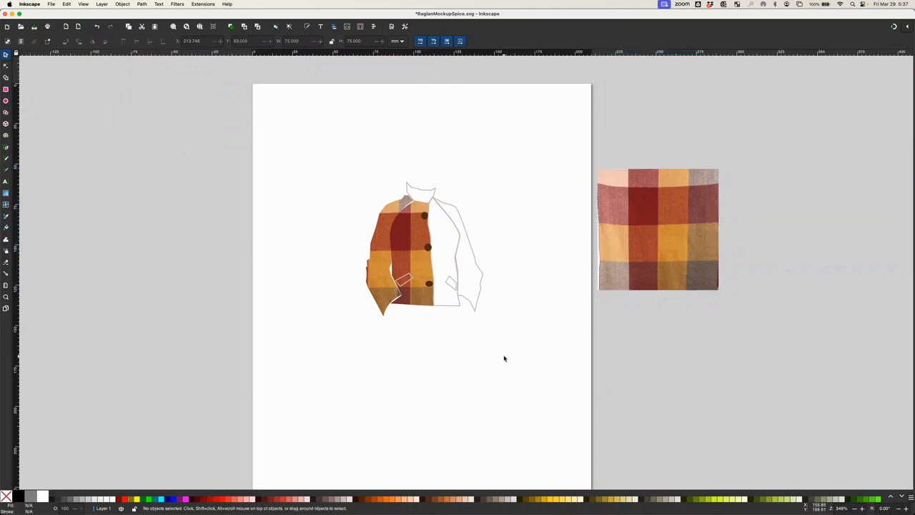
{"action": "key", "text": "ctrl+v"}
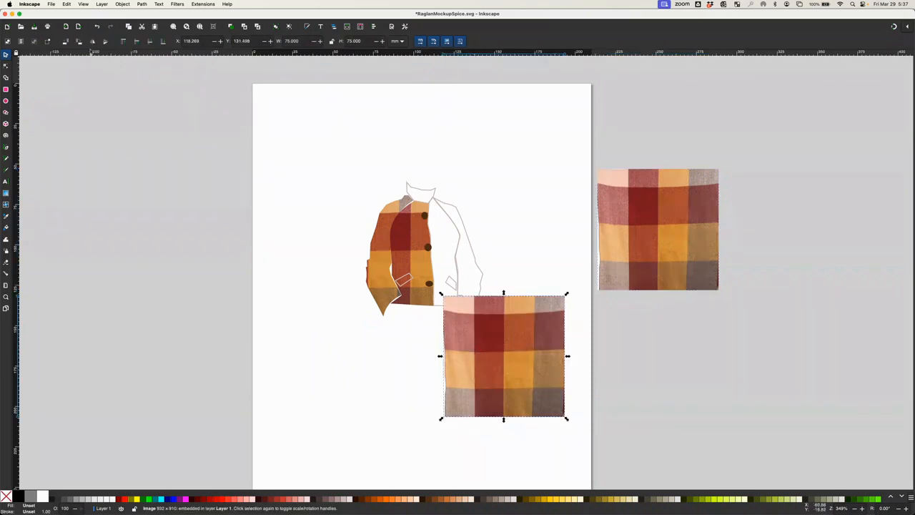
{"action": "left_click", "coordinate": [64, 43]}
{"action": "left_click", "coordinate": [63, 42]}
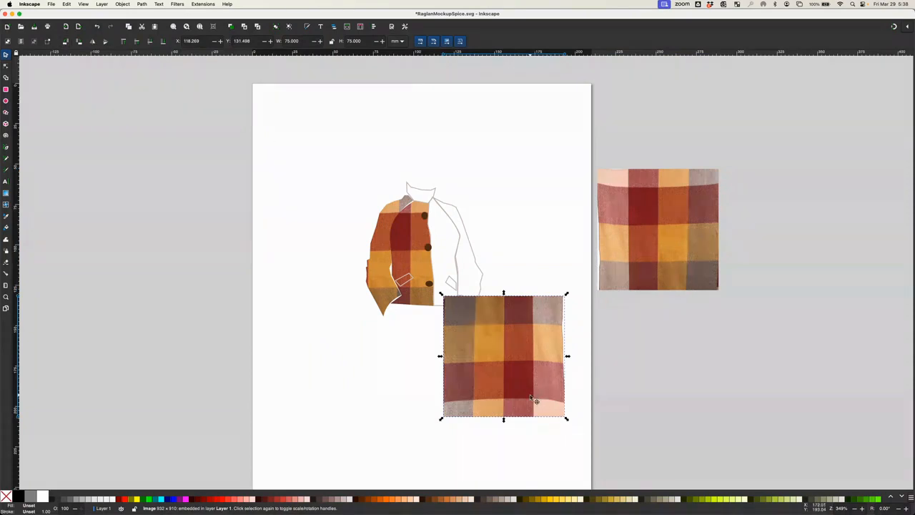
{"action": "left_click_drag", "start_coordinate": [532, 399], "coordinate": [448, 292]}
Lower the 180°-rotated plaid copy to the bottom and clip it to the right sleeve outline.
{"action": "left_click", "coordinate": [102, 4]}
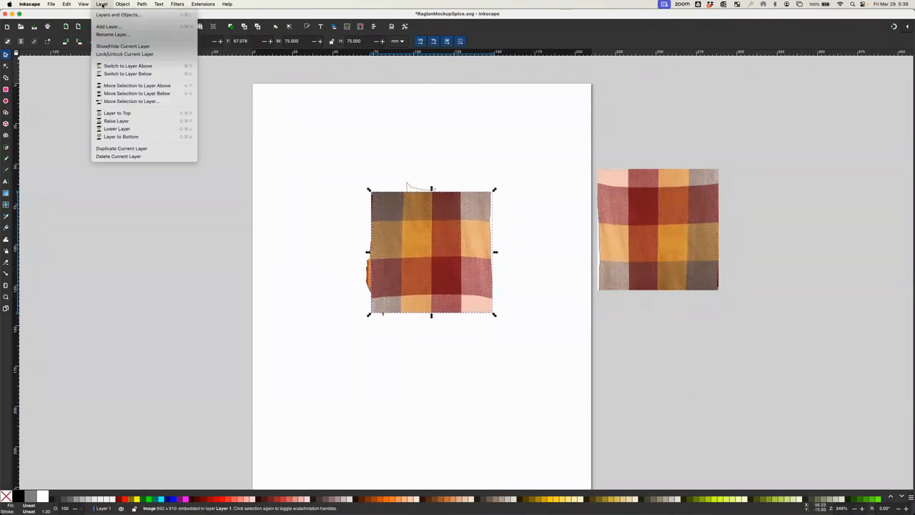
{"action": "left_click", "coordinate": [138, 136]}
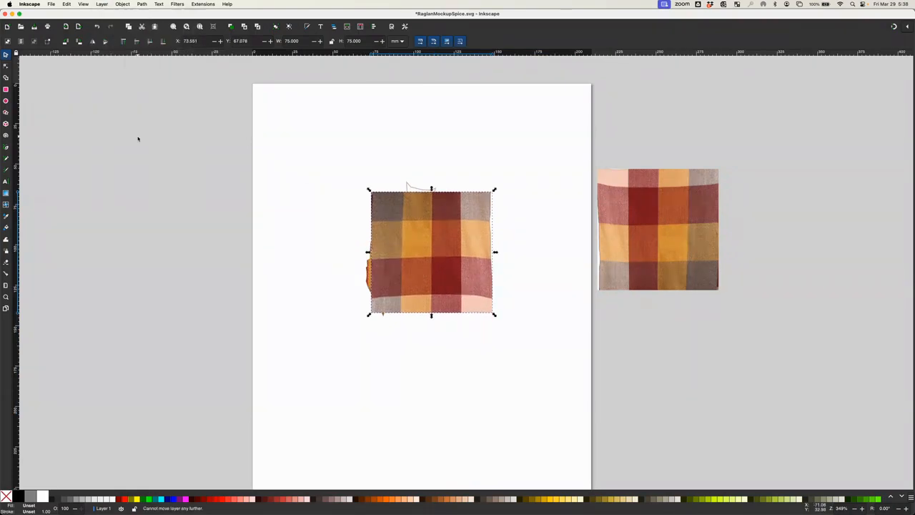
{"action": "left_click", "coordinate": [460, 249]}
{"action": "left_click", "coordinate": [123, 4]}
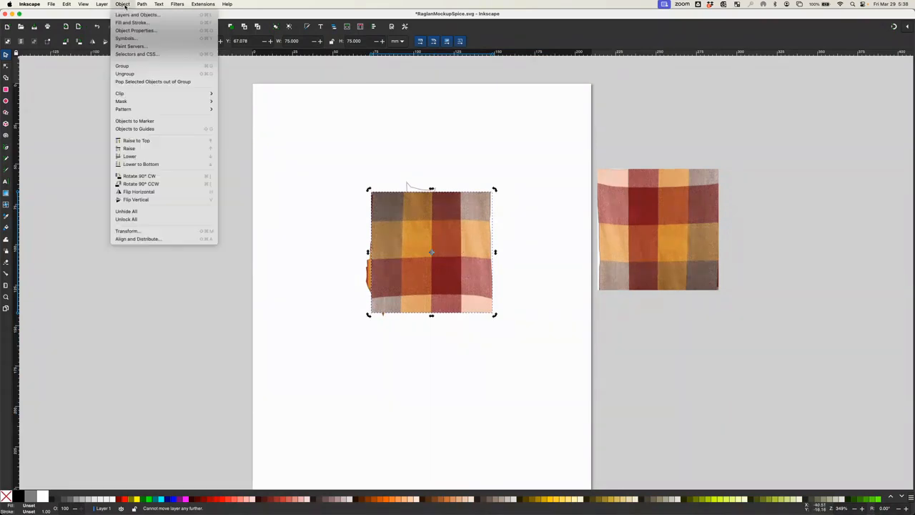
{"action": "left_click", "coordinate": [159, 164]}
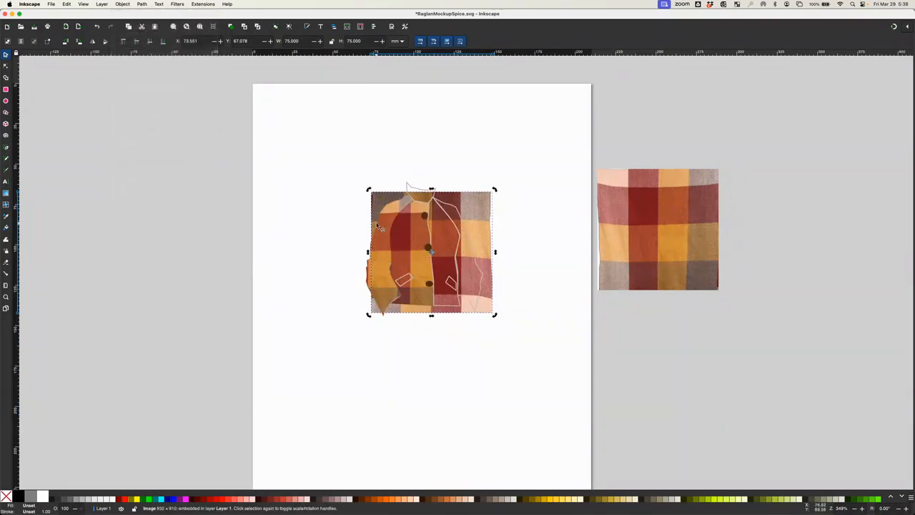
{"action": "left_click", "coordinate": [487, 287], "text": "shift"}
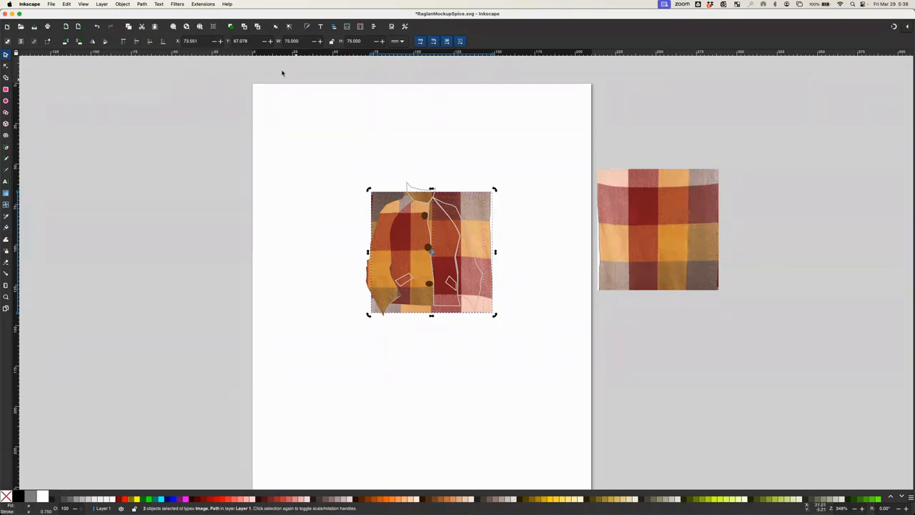
{"action": "left_click", "coordinate": [127, 6]}
{"action": "mouse_move", "coordinate": [178, 93]}
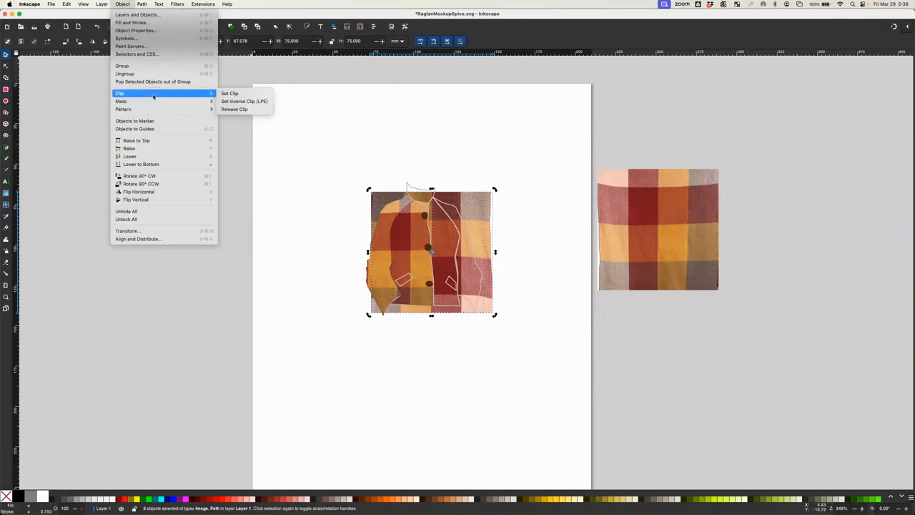
{"action": "left_click", "coordinate": [234, 95]}
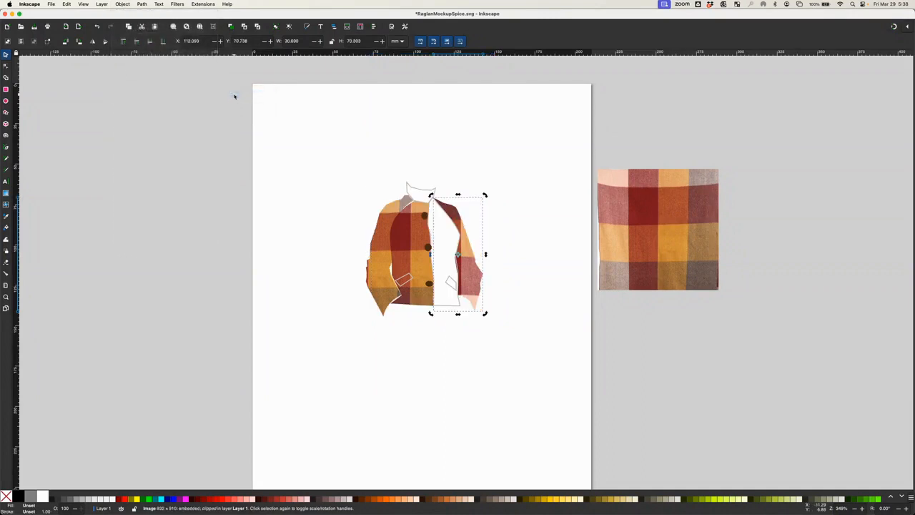
Paste another plaid copy, rotate it 90° counter-clockwise, and place it over the right front panel at about X 86 mm, Y 73 mm.
{"action": "left_click", "coordinate": [680, 232]}
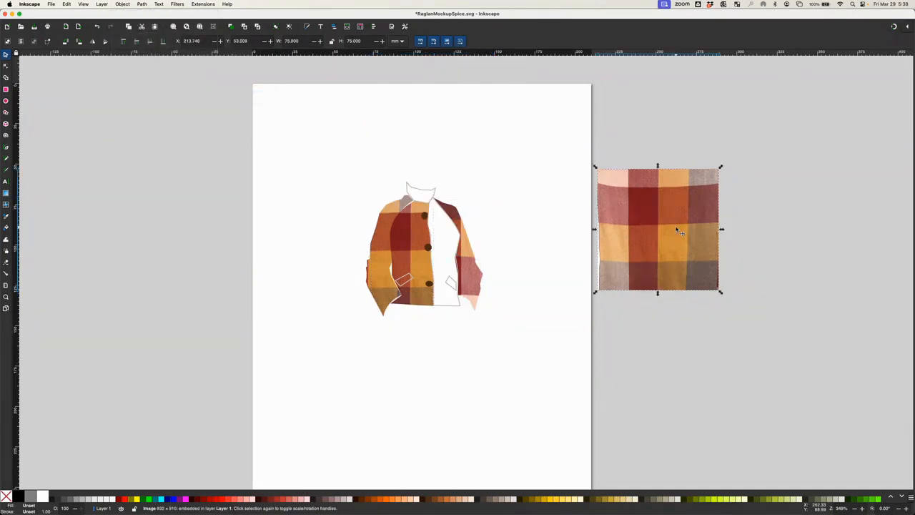
{"action": "left_click", "coordinate": [442, 321]}
{"action": "key", "text": "ctrl+v"}
{"action": "left_click_drag", "start_coordinate": [443, 306], "coordinate": [457, 249]}
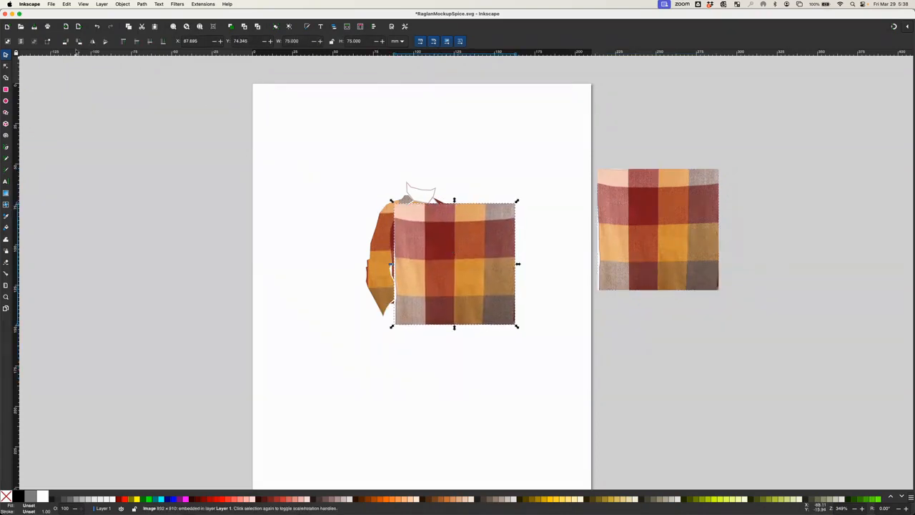
{"action": "left_click", "coordinate": [67, 42]}
{"action": "left_click_drag", "start_coordinate": [437, 262], "coordinate": [434, 260]}
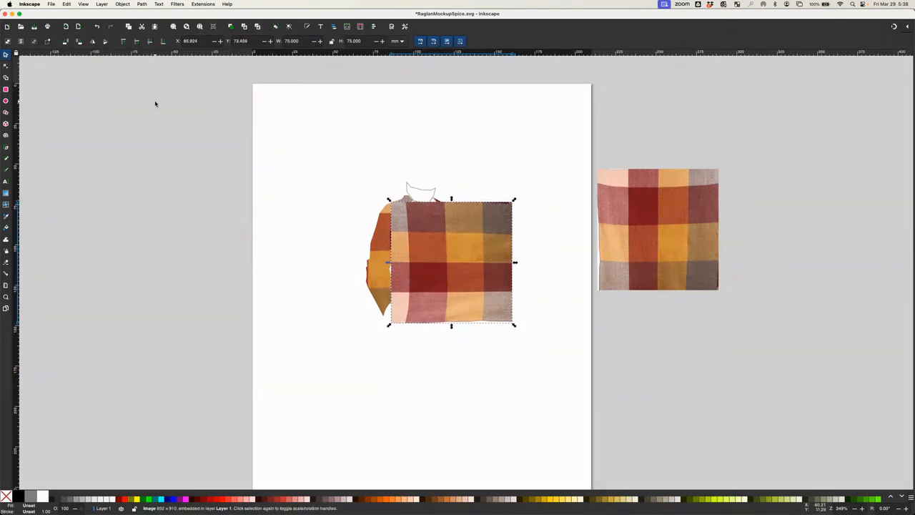
Lower the 90°-rotated plaid copy to the bottom and clip it to the right front panel outline.
{"action": "left_click", "coordinate": [122, 5]}
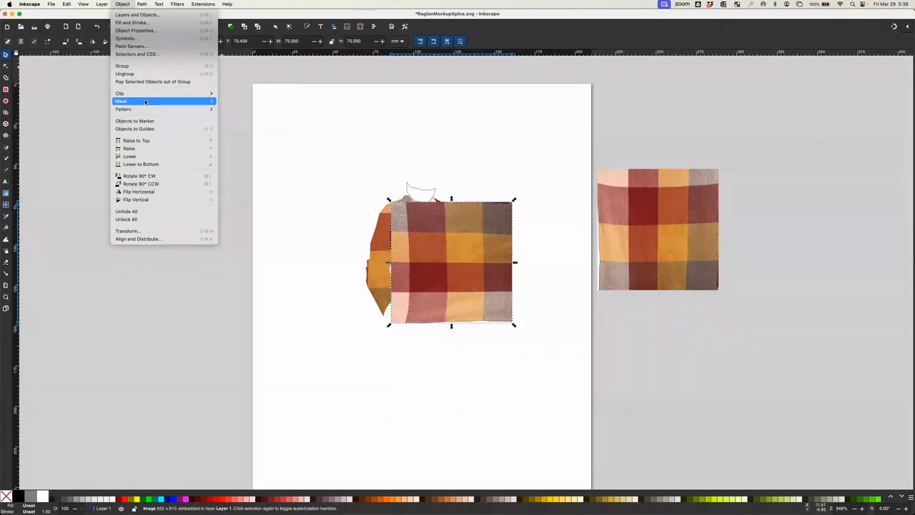
{"action": "left_click", "coordinate": [164, 164]}
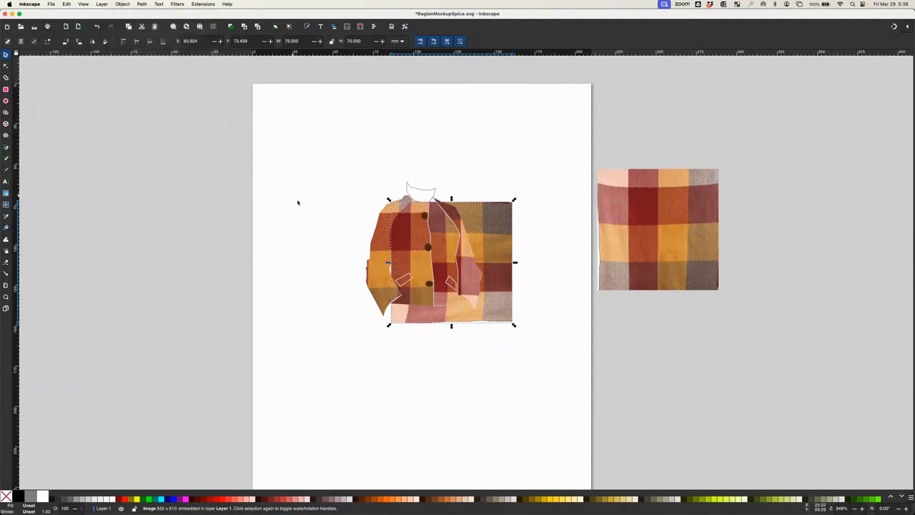
{"action": "left_click", "coordinate": [444, 308], "text": "shift"}
{"action": "left_click", "coordinate": [116, 6]}
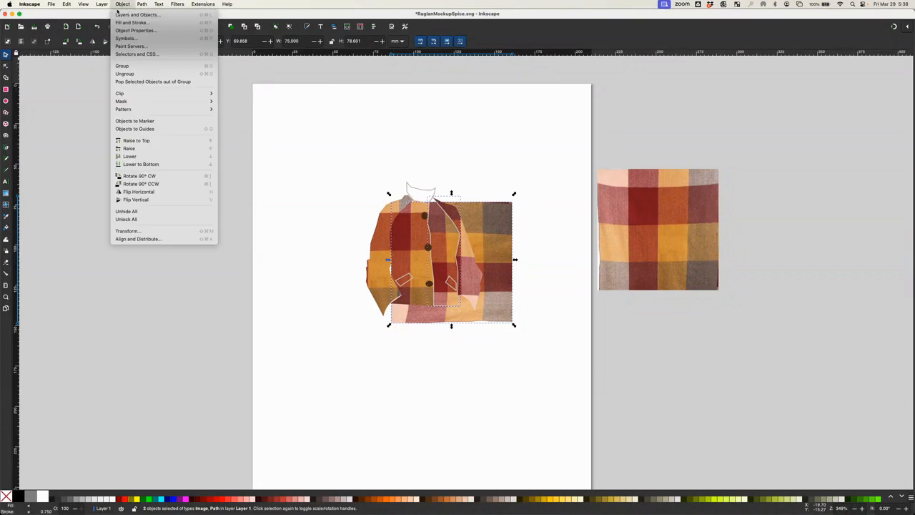
{"action": "mouse_move", "coordinate": [171, 93]}
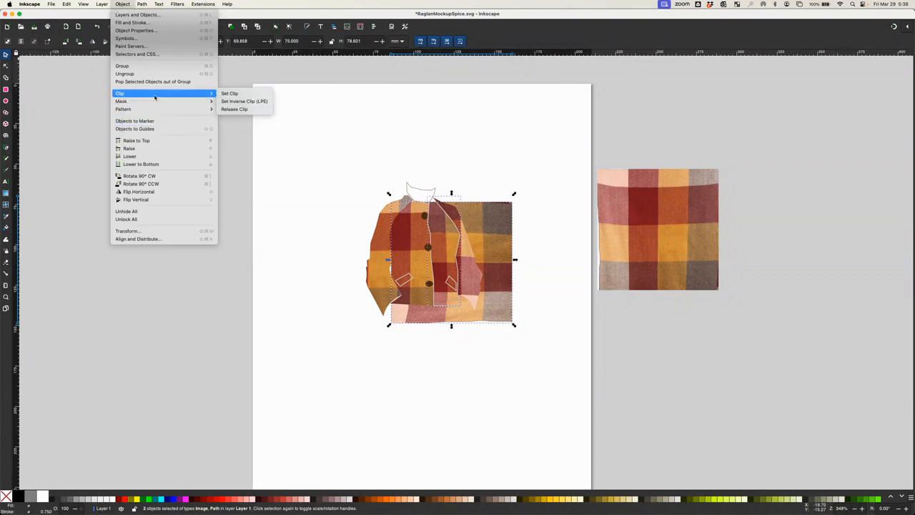
{"action": "left_click", "coordinate": [229, 93]}
Move the original plaid swatch over the collar at about X 73 mm, Y 42 mm and lower it to the bottom.
{"action": "left_click", "coordinate": [655, 259]}
{"action": "left_click_drag", "start_coordinate": [655, 259], "coordinate": [425, 244]}
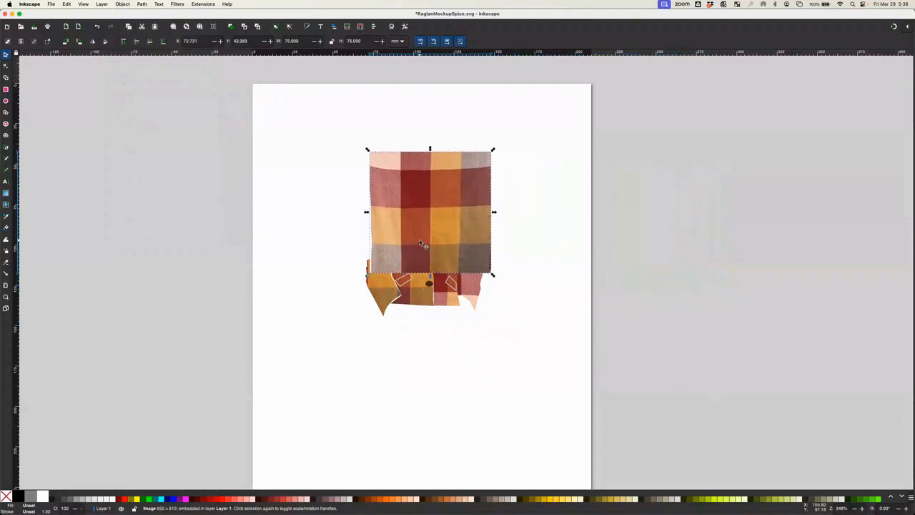
{"action": "left_click", "coordinate": [122, 4]}
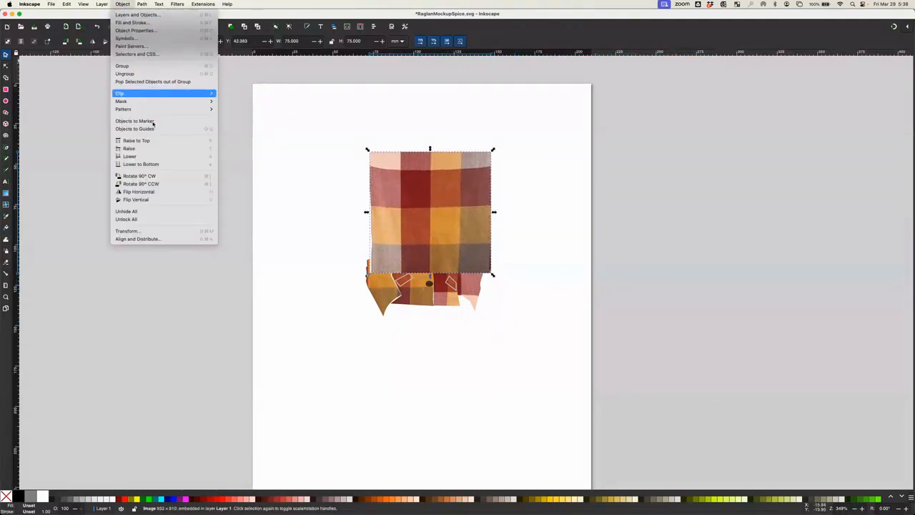
{"action": "left_click", "coordinate": [175, 159]}
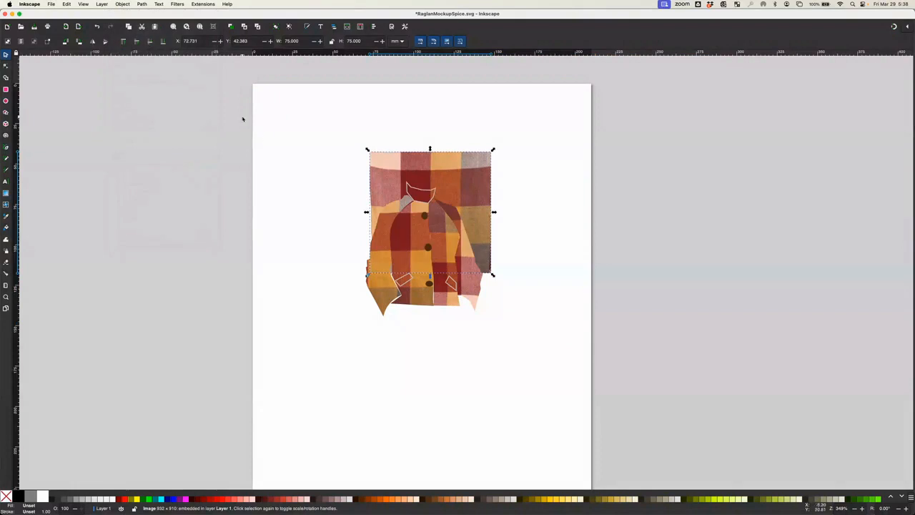
Clip the plaid swatch behind the collar to the collar outline.
{"action": "left_click", "coordinate": [422, 193]}
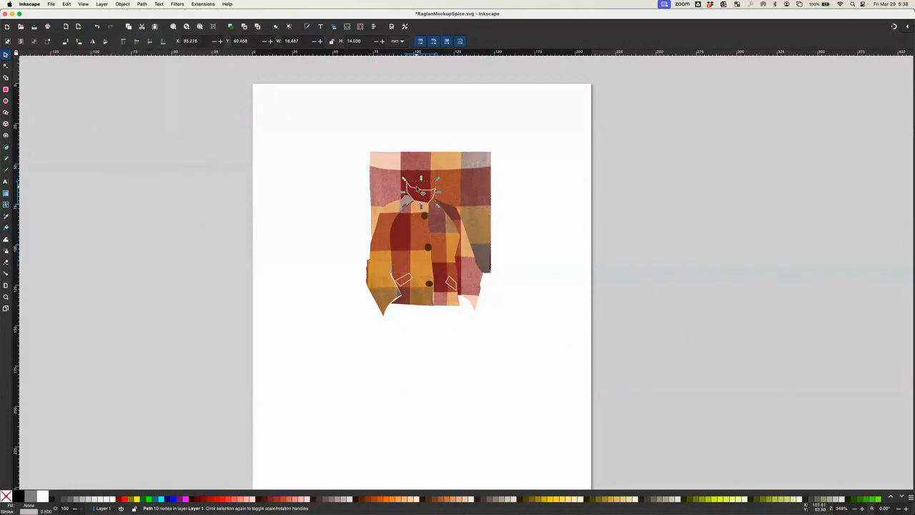
{"action": "key", "text": "shift"}
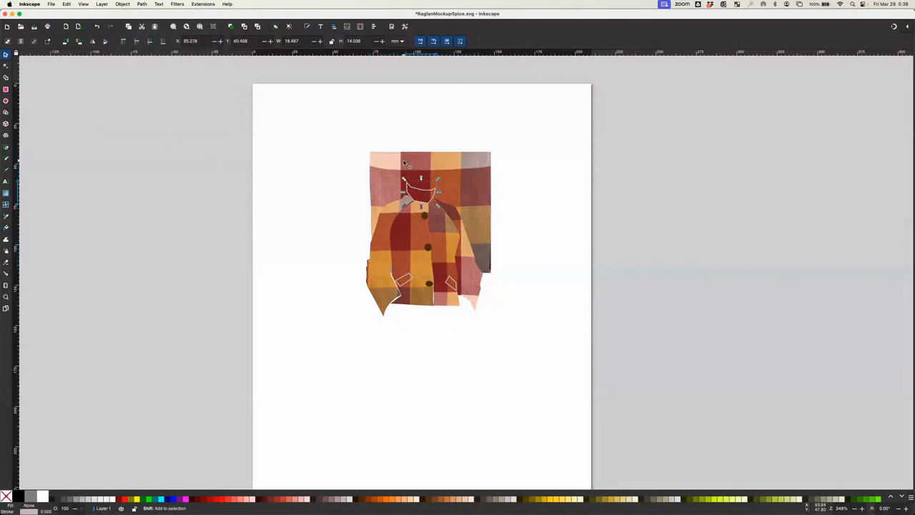
{"action": "left_click", "coordinate": [409, 167], "text": "shift"}
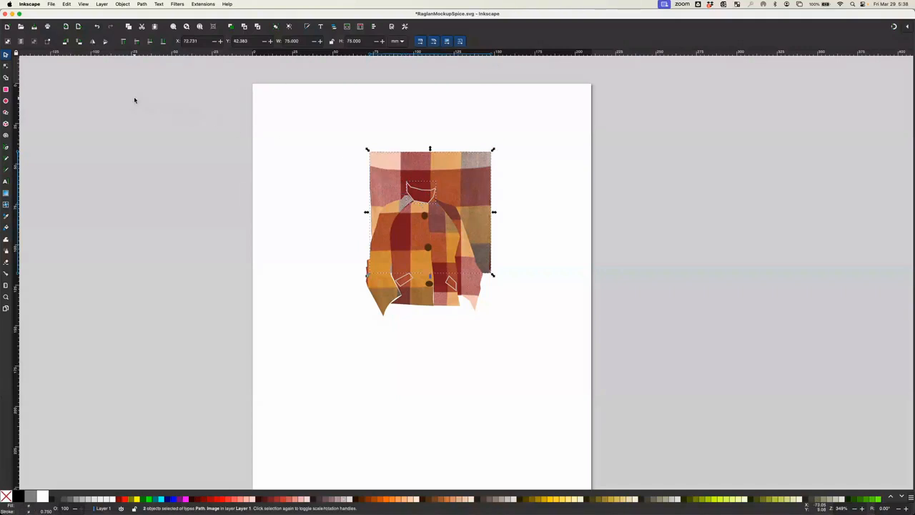
{"action": "left_click", "coordinate": [123, 5]}
{"action": "mouse_move", "coordinate": [165, 94]}
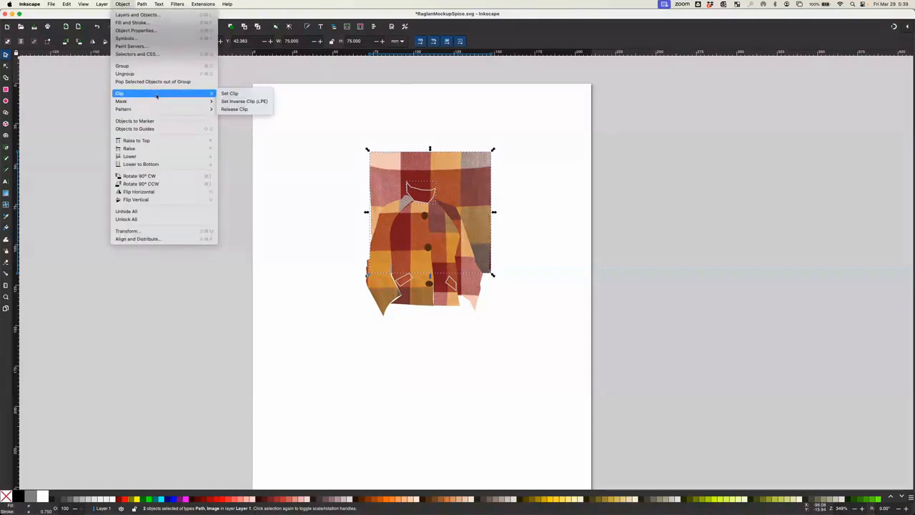
{"action": "left_click", "coordinate": [234, 95]}
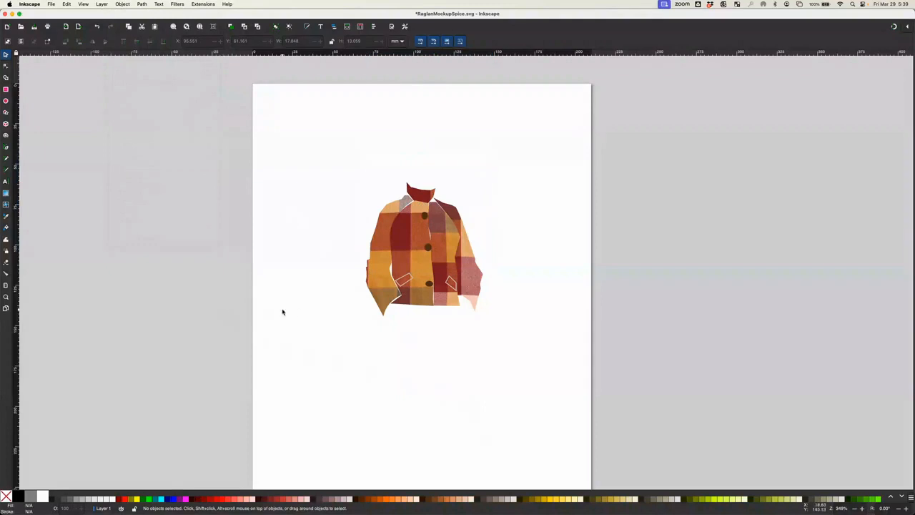
{"action": "key", "text": "super+grave"}
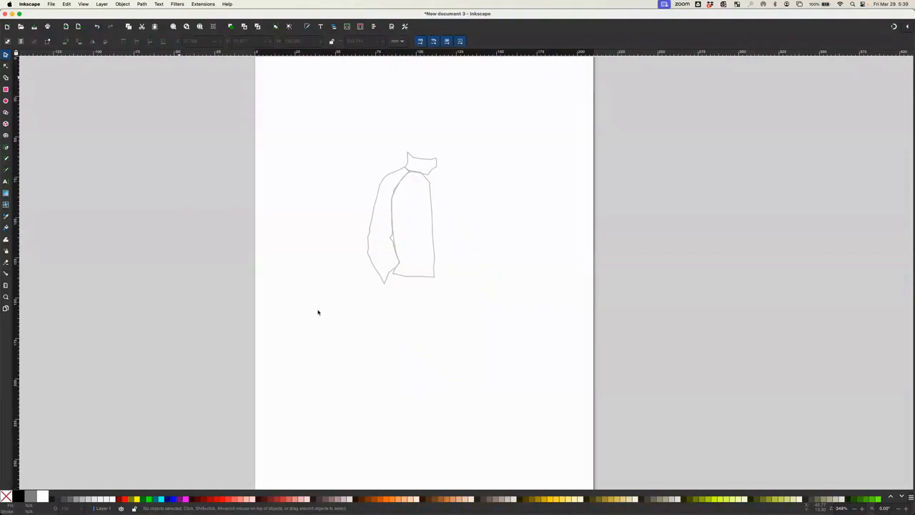
{"action": "key", "text": "super+grave"}
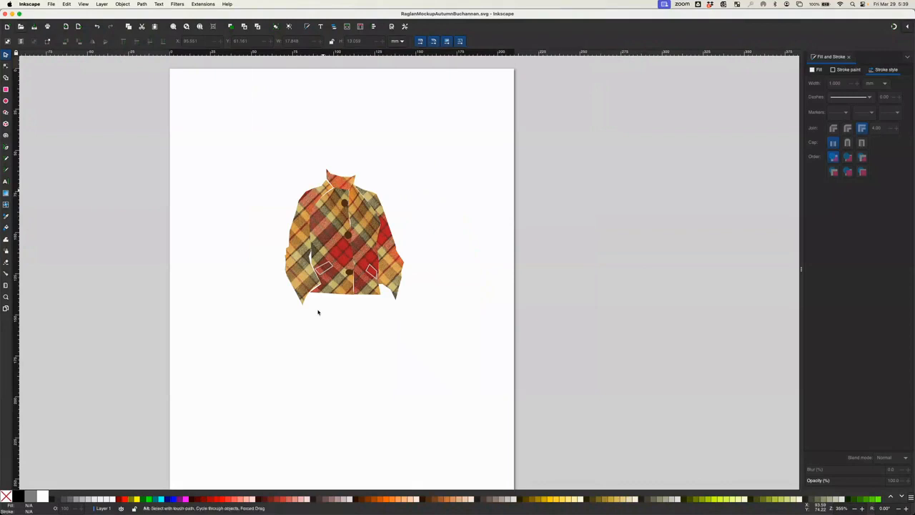
{"action": "key", "text": "super+grave"}
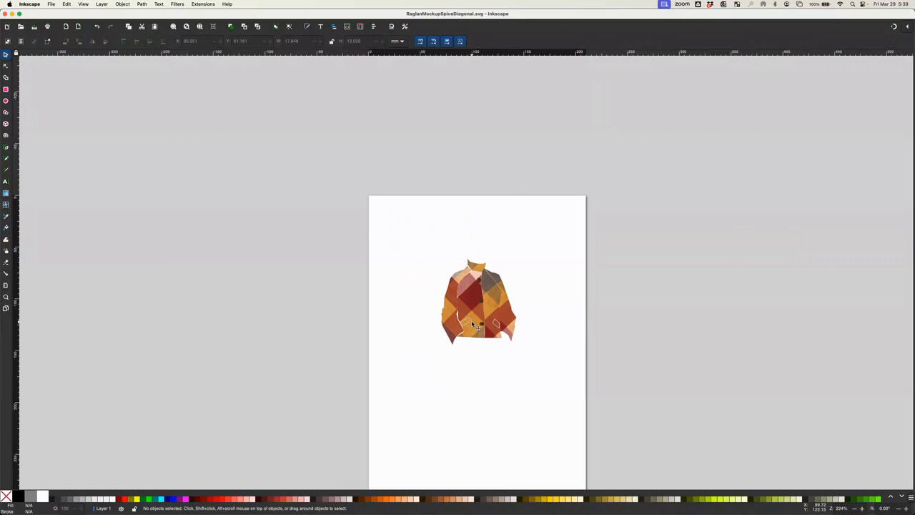
{"action": "key", "text": "super+grave"}
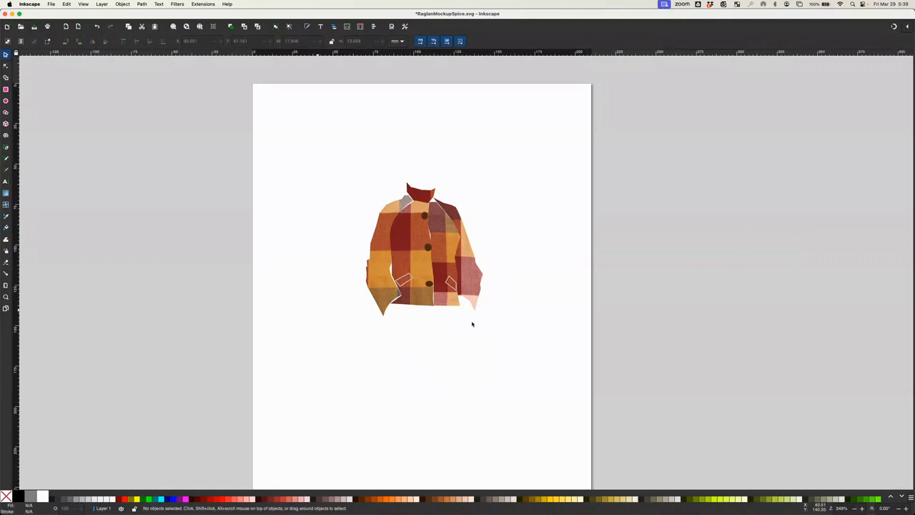
{"action": "key", "text": "super+grave"}
{"action": "key", "text": "super+grave"}
{"action": "key", "text": "super+grave"}
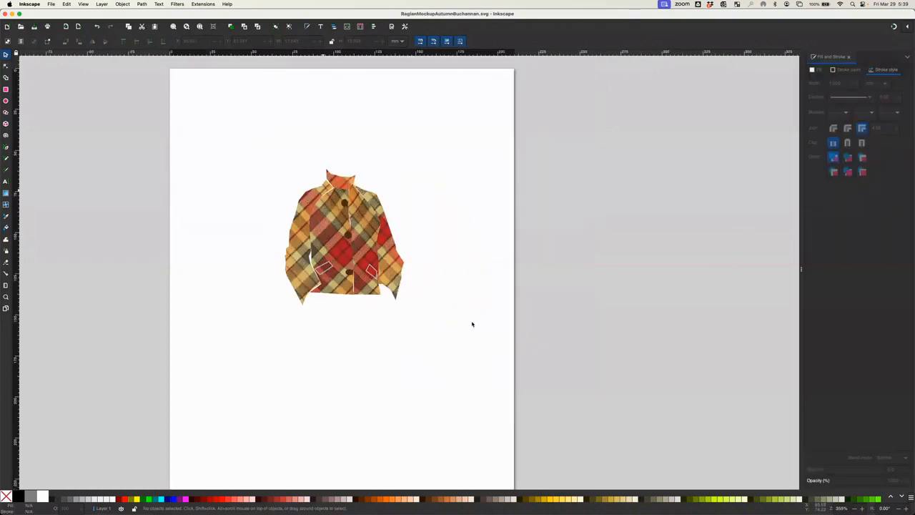